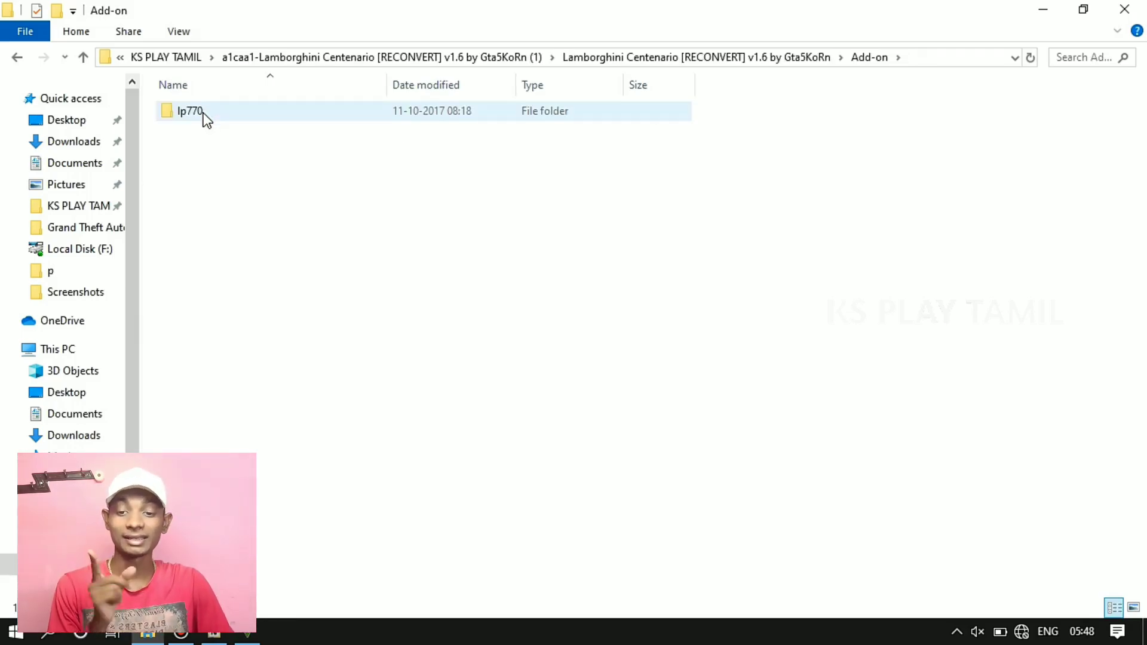
Step: Go back to KS PLAY TAMIL and open the Lamborghini Urus 2018 mod's Car Files folder
left_click(12, 61)
left_click(14, 60)
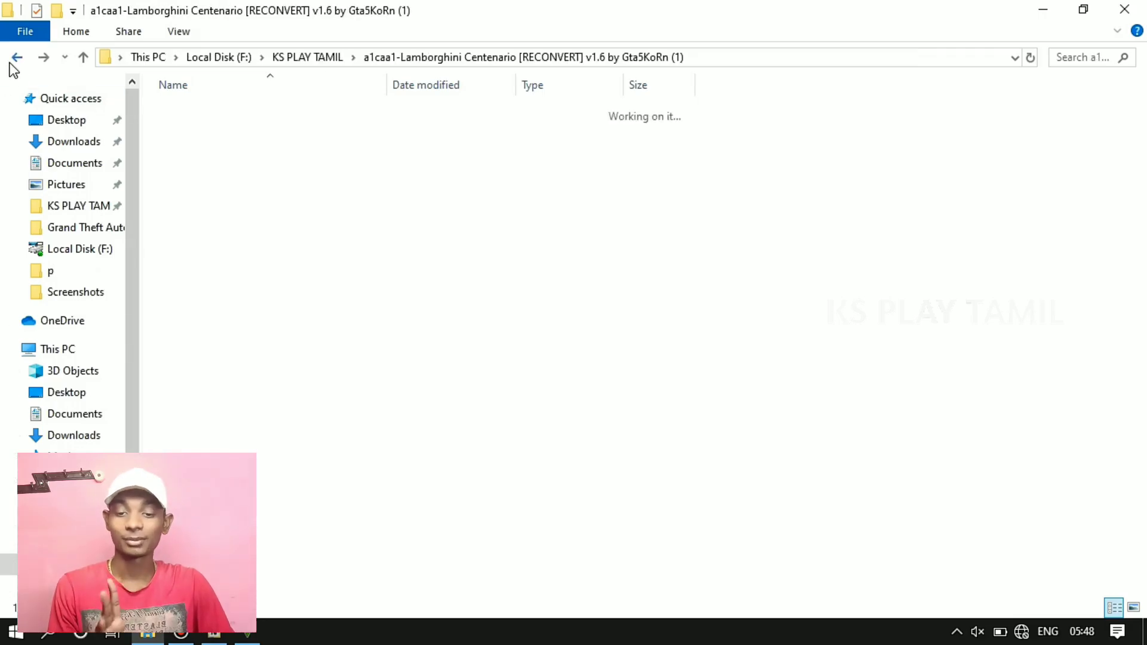
left_click(14, 60)
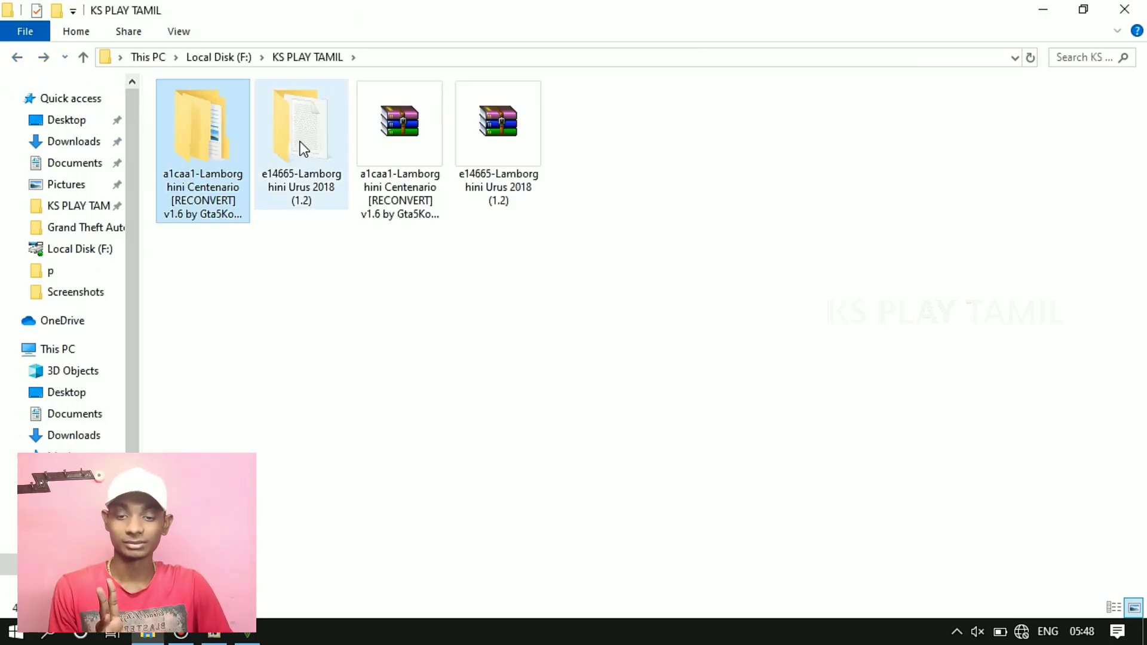
double_click(299, 149)
double_click(229, 113)
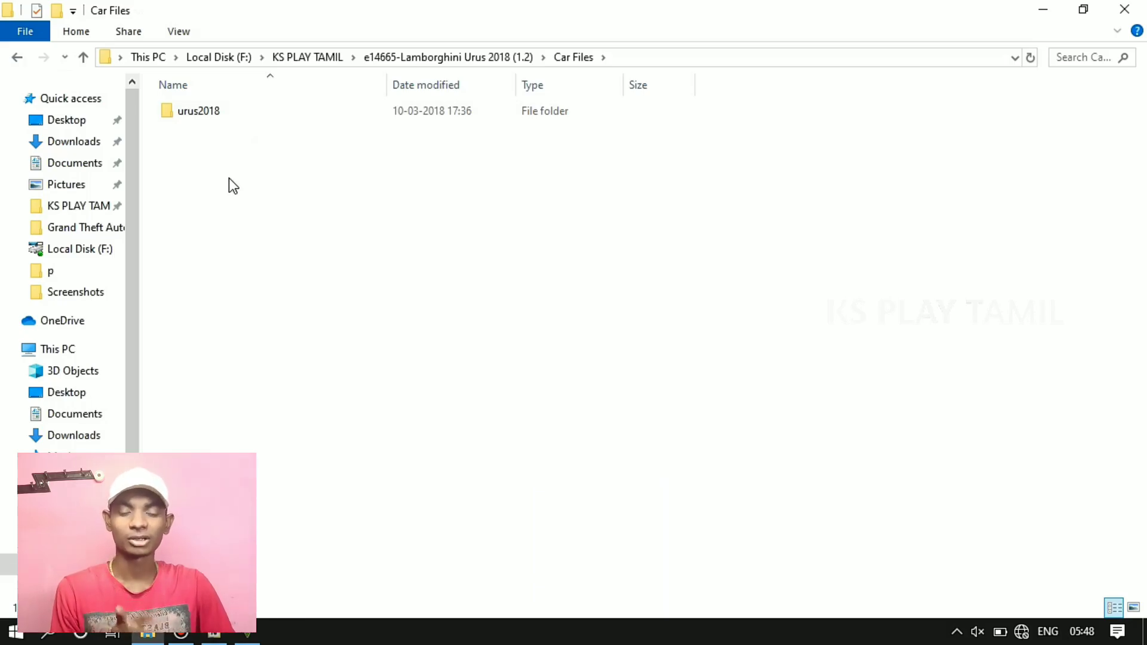
Step: Minimize File Explorer and refresh the desktop
left_click(1040, 9)
right_click(630, 181)
left_click(683, 233)
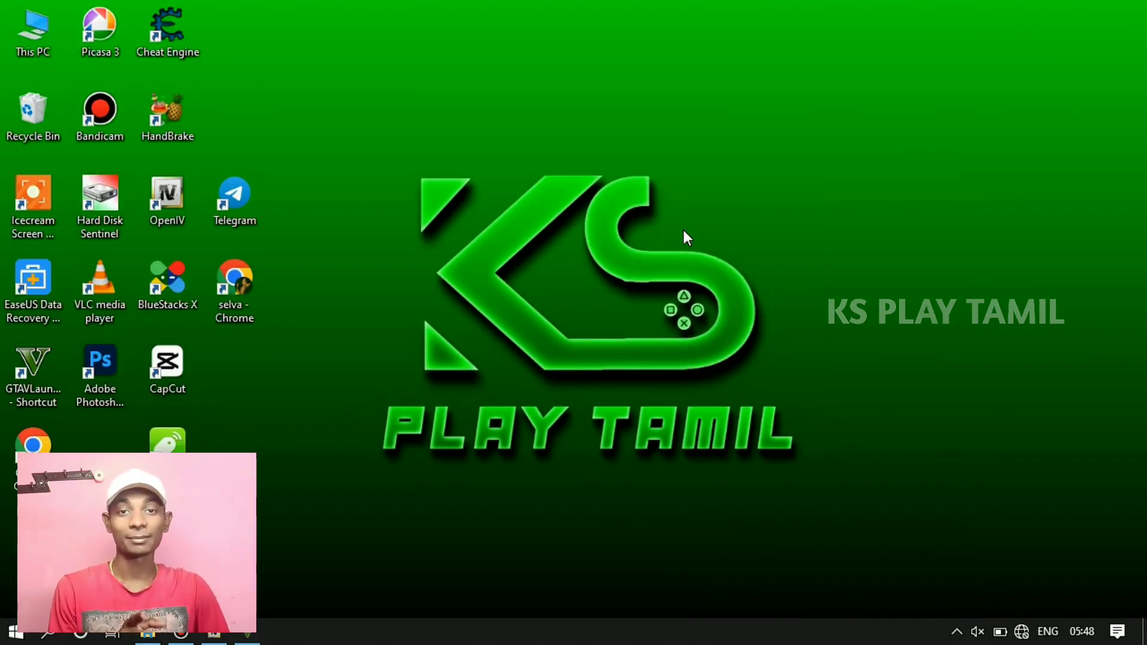
Step: Restore OpenIV and switch on edit mode
left_click(216, 635)
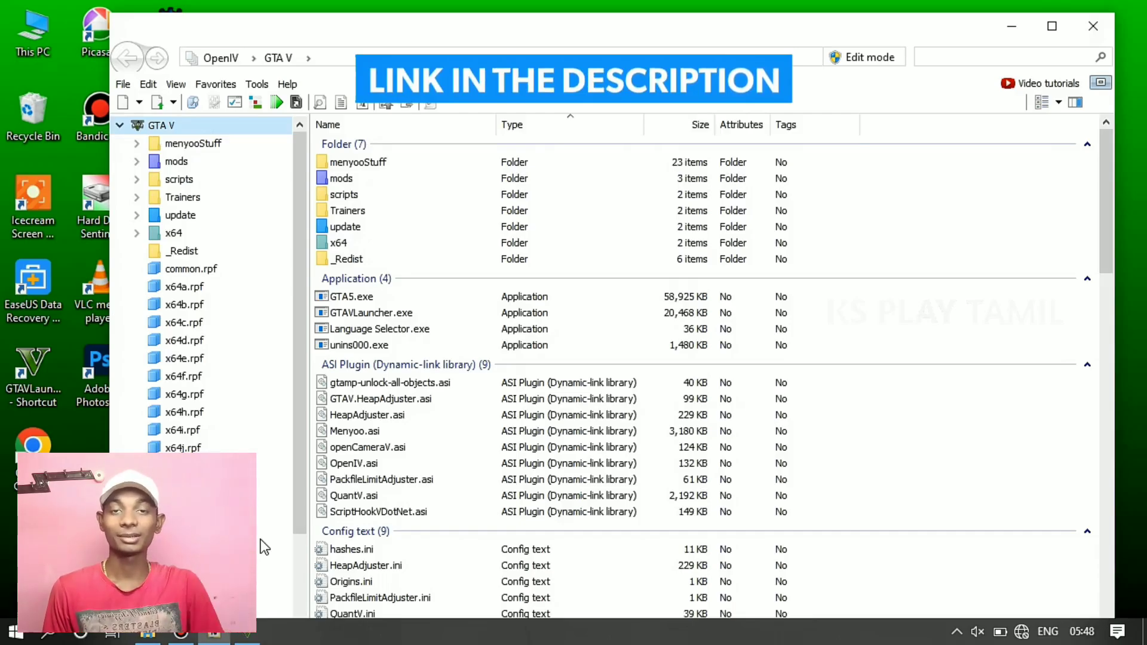
left_click(856, 58)
left_click(640, 375)
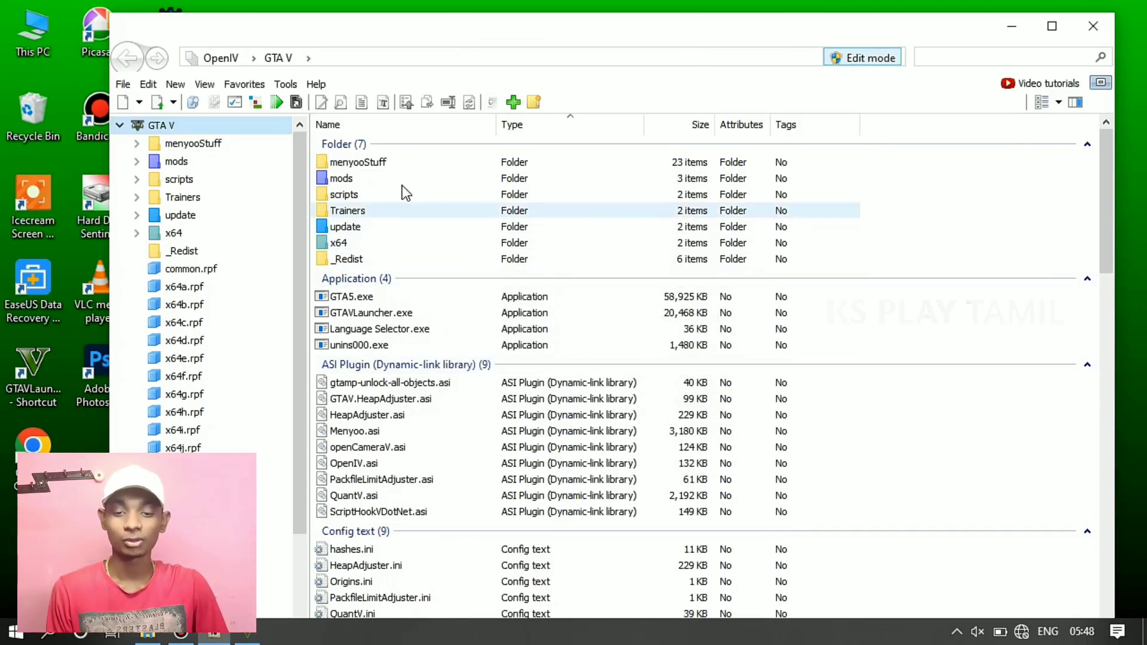
Step: Open mods\update\update.rpf\common\data\dlclist.xml in the text editor
left_click(366, 179)
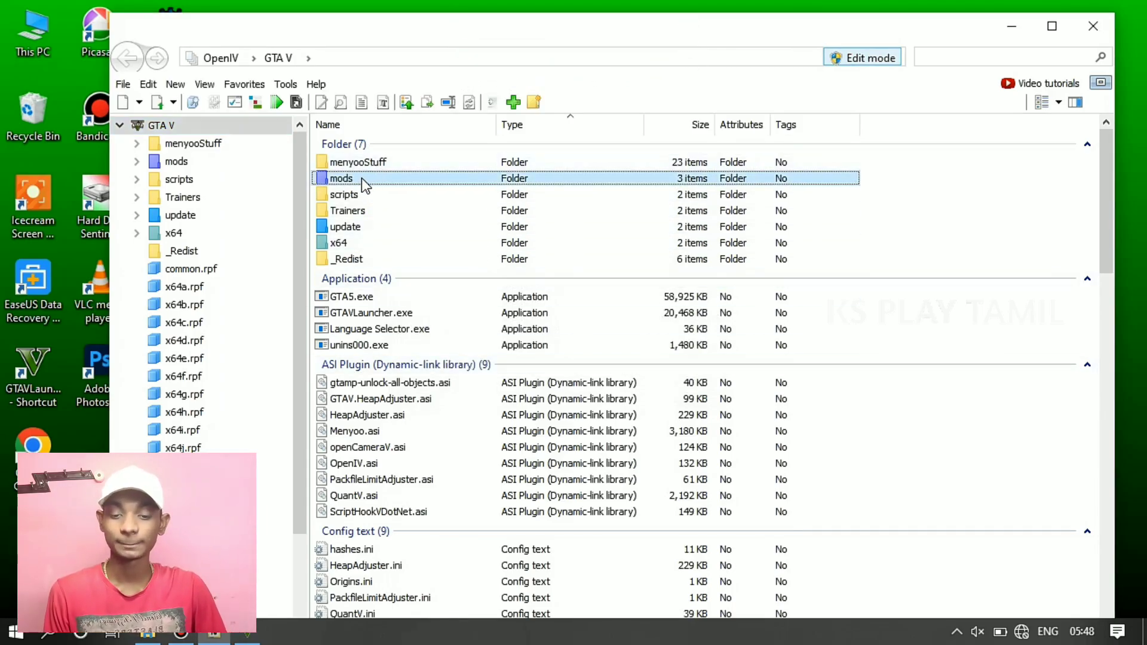
double_click(362, 178)
double_click(360, 162)
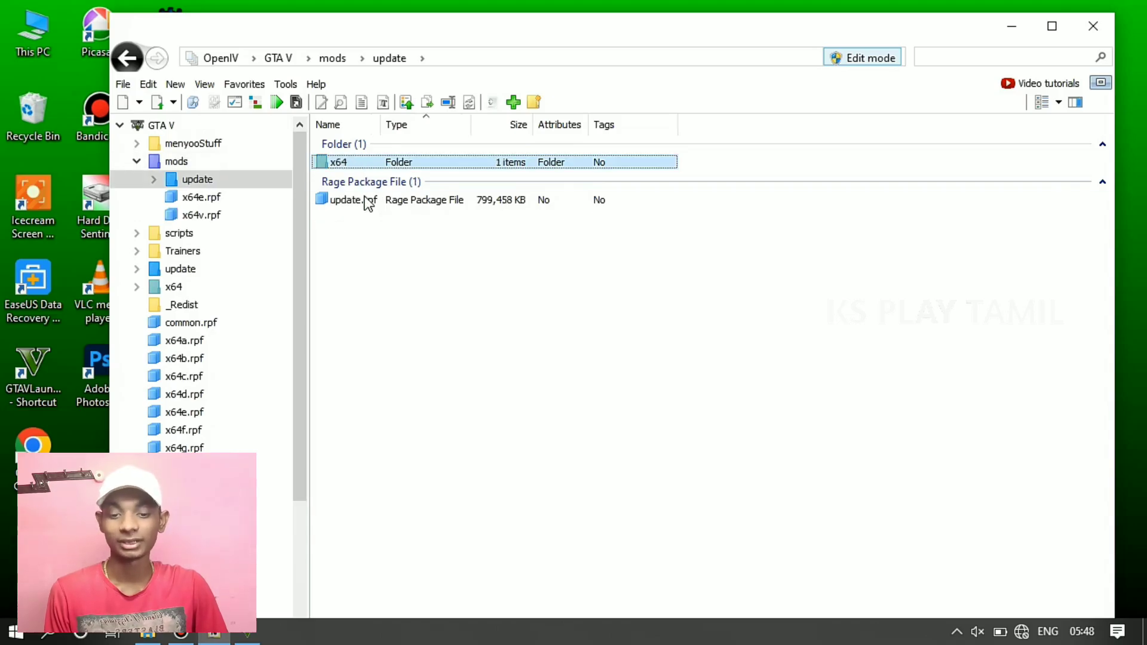
double_click(364, 198)
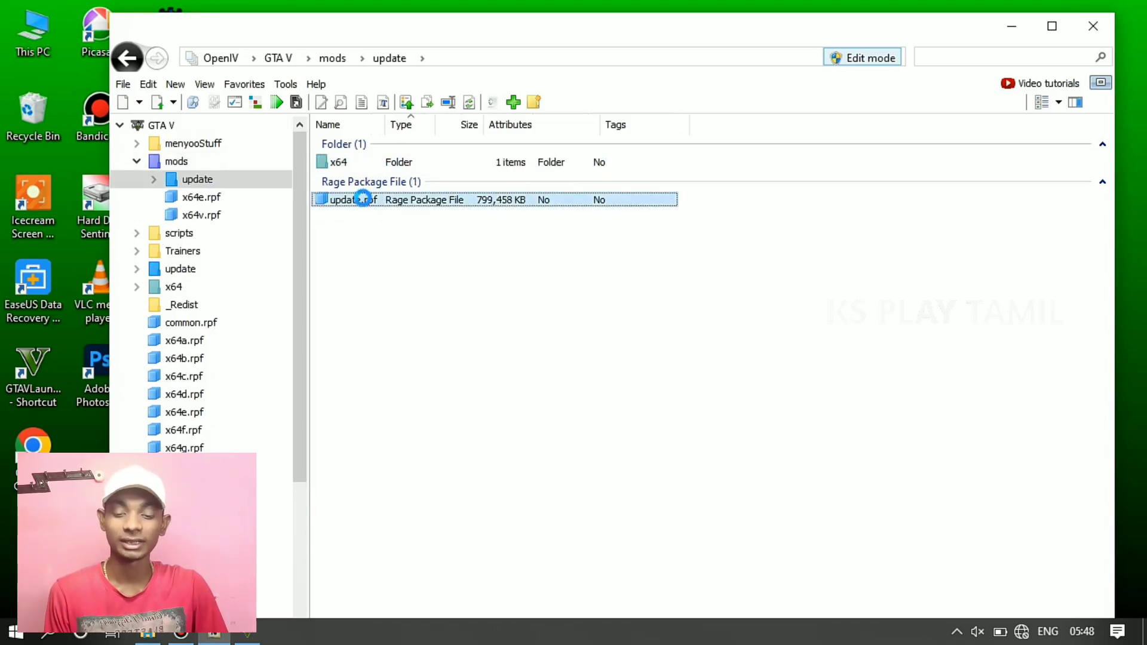
double_click(361, 161)
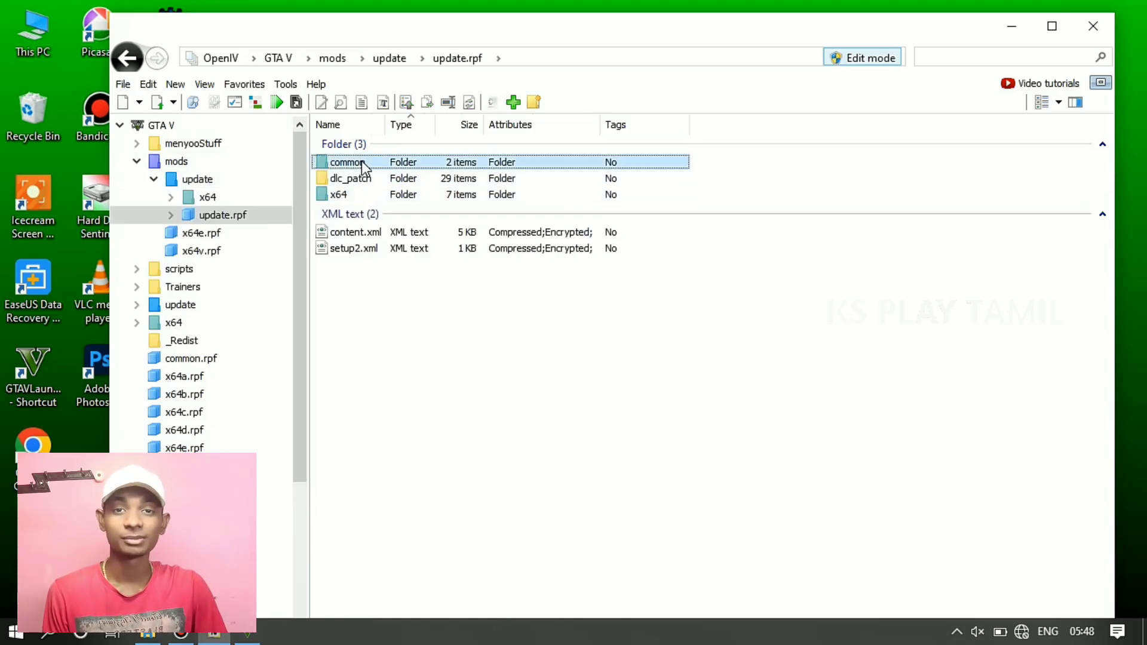
left_click(357, 161)
double_click(358, 161)
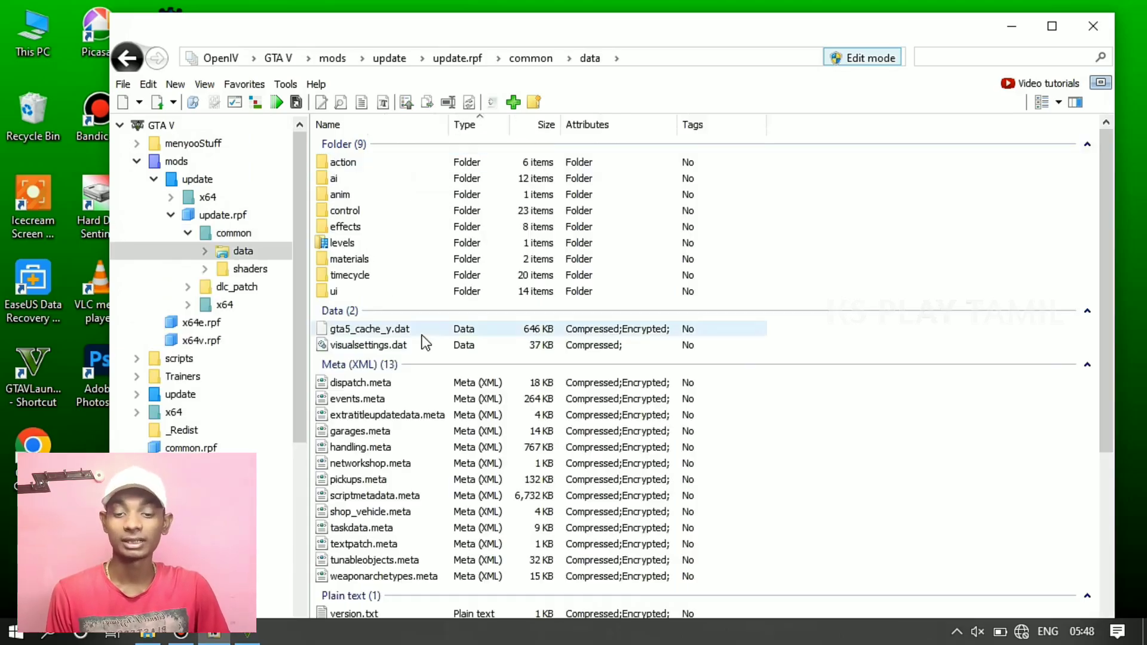
scroll(424, 395, "down", 5)
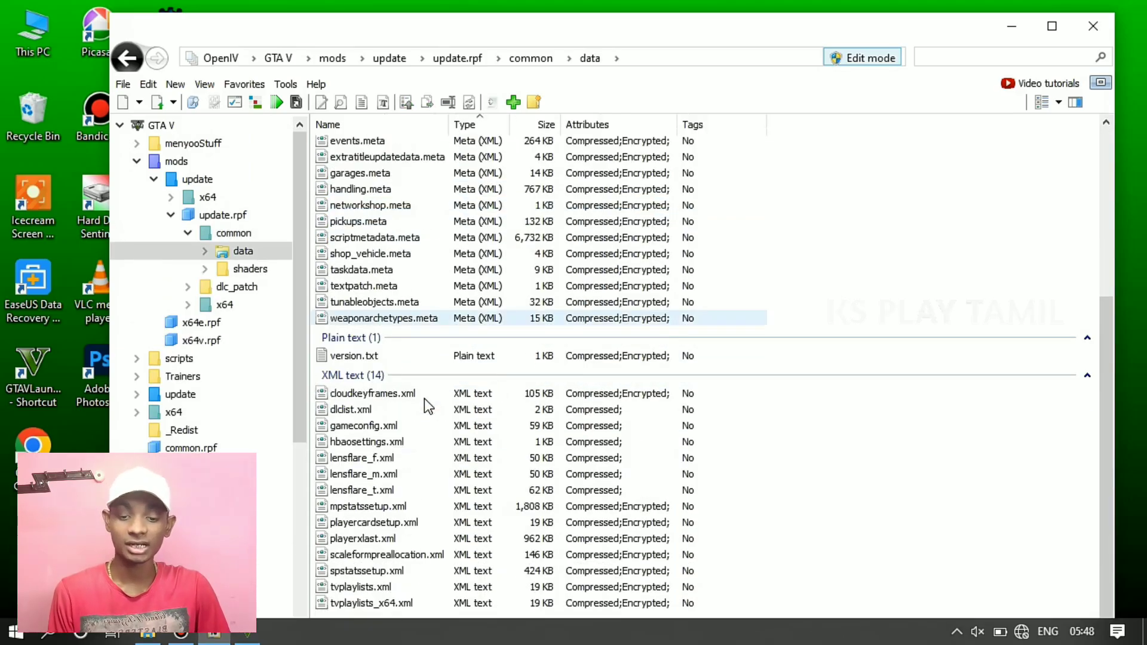
right_click(389, 408)
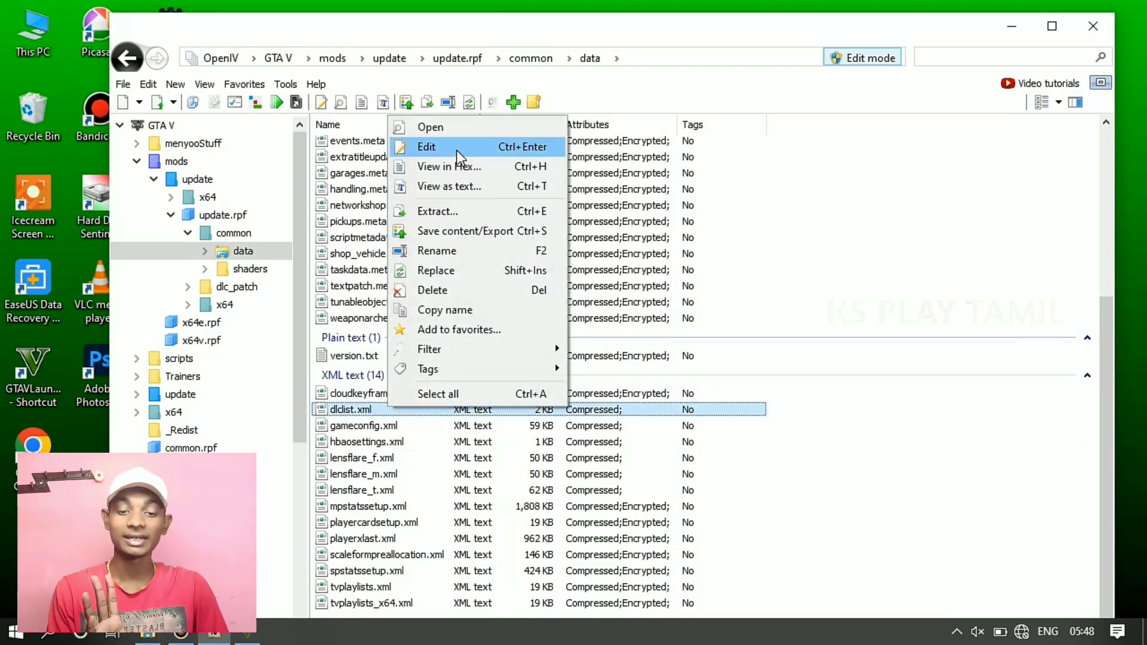
left_click(457, 150)
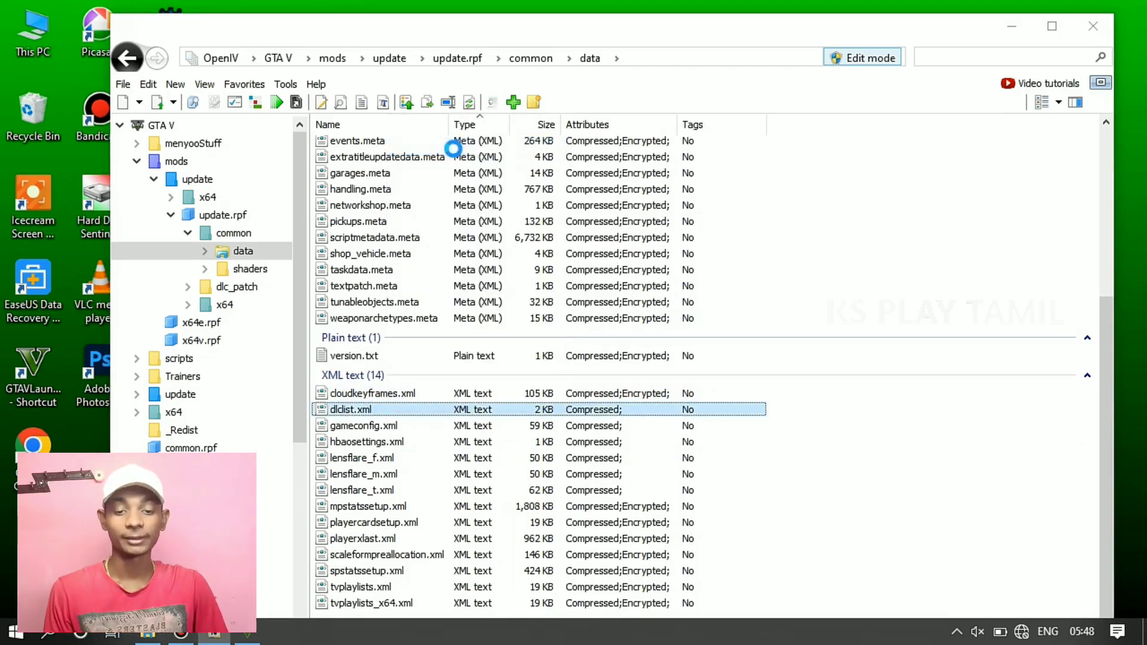
Step: Copy the dlcpacks lp770 entry on line 64 of dlclist.xml
scroll(606, 431, "down", 15)
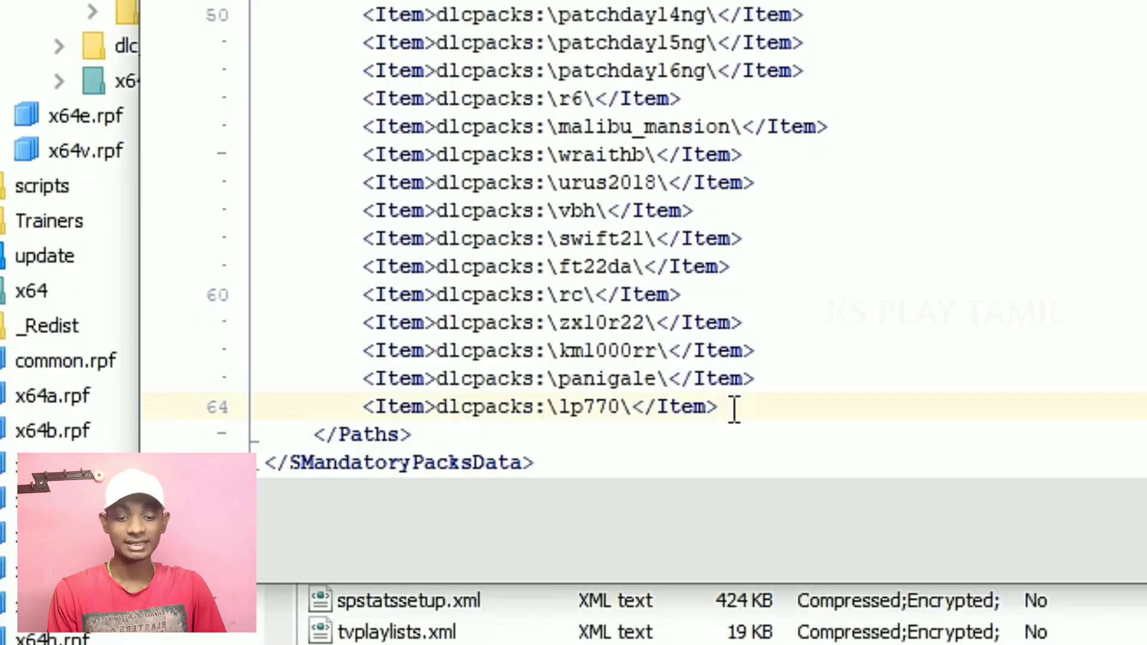
left_click_drag(532, 472, 378, 479)
left_click_drag(431, 422, 359, 418)
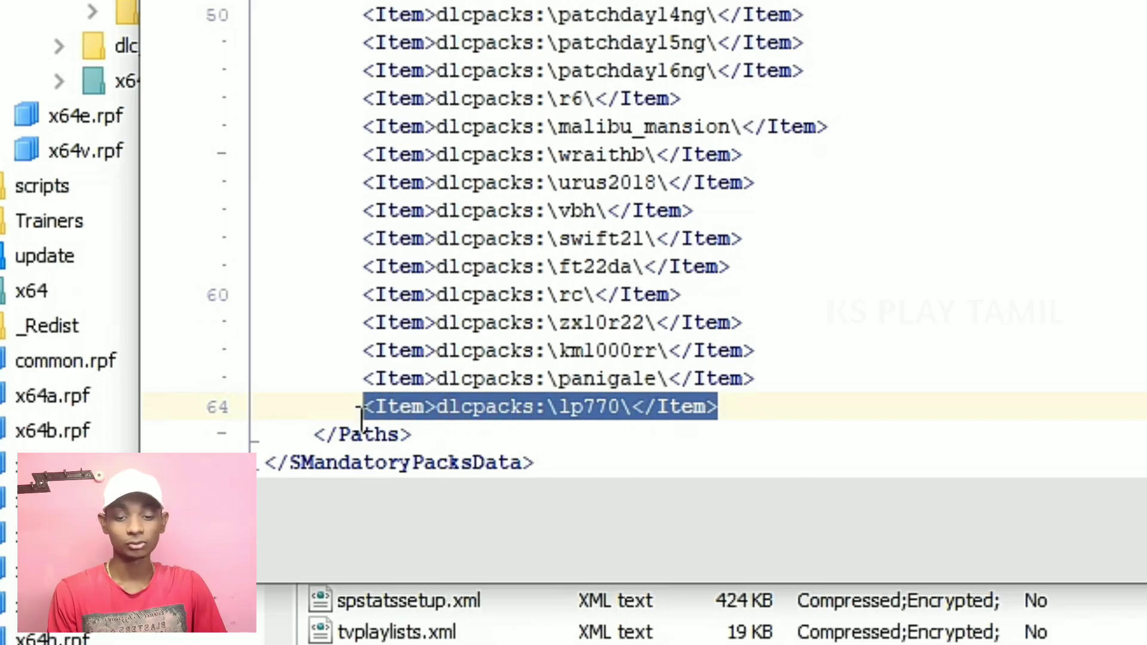
right_click(467, 406)
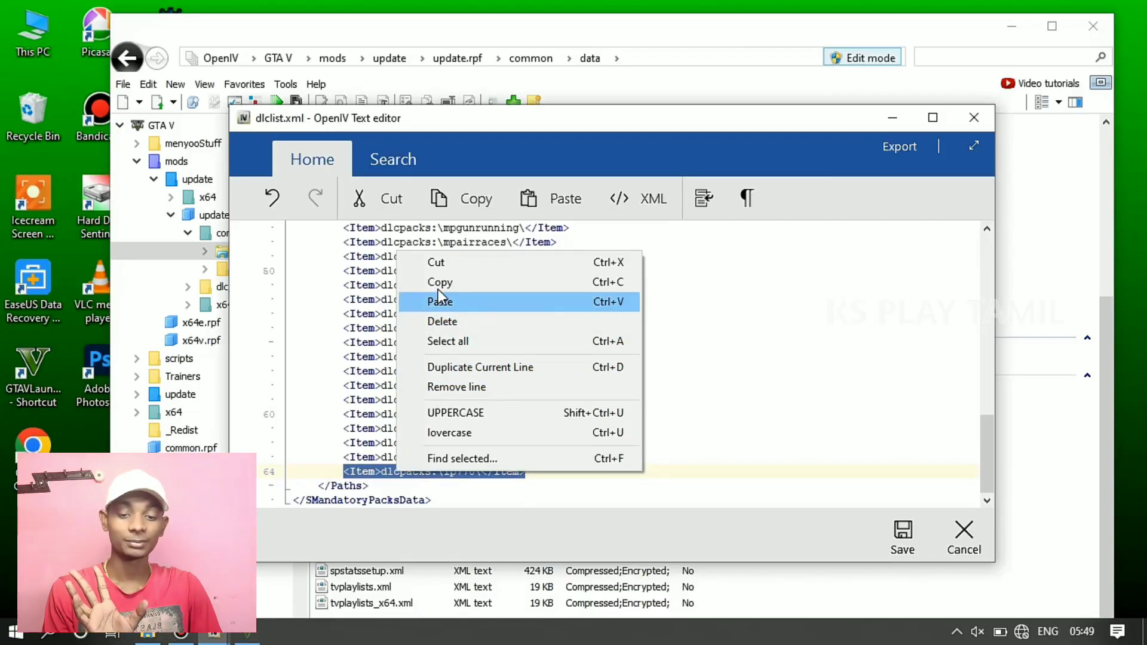
left_click(438, 283)
Step: Paste it as a new line 65 with lp770 erased, then select urus2018 in Explorer
left_click(540, 479)
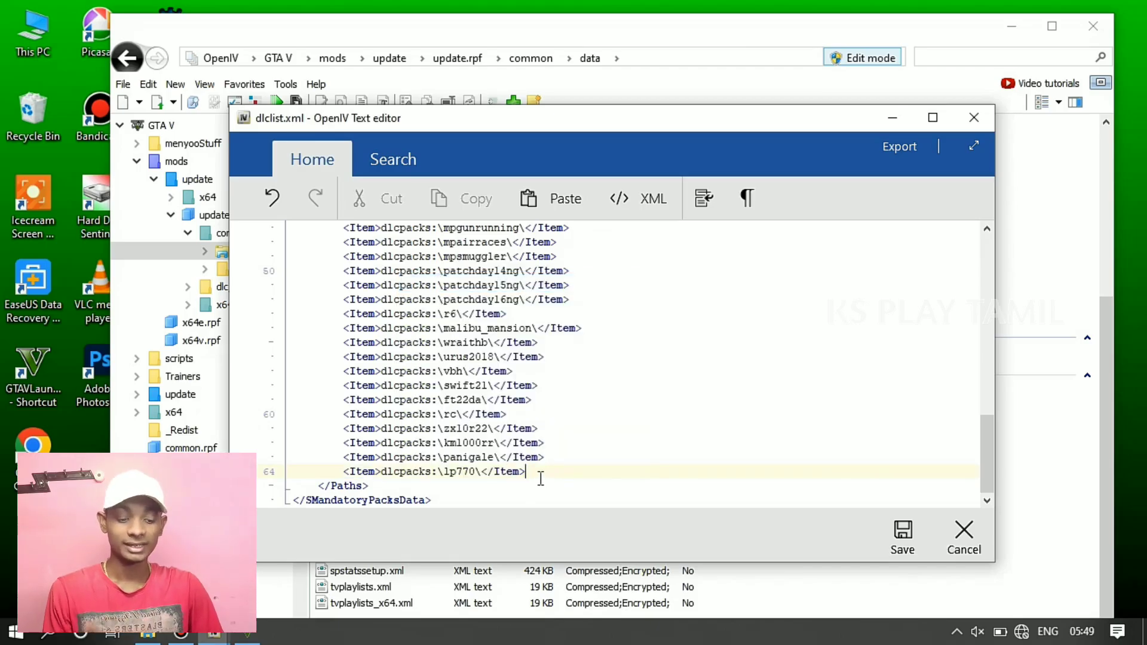
key("Return")
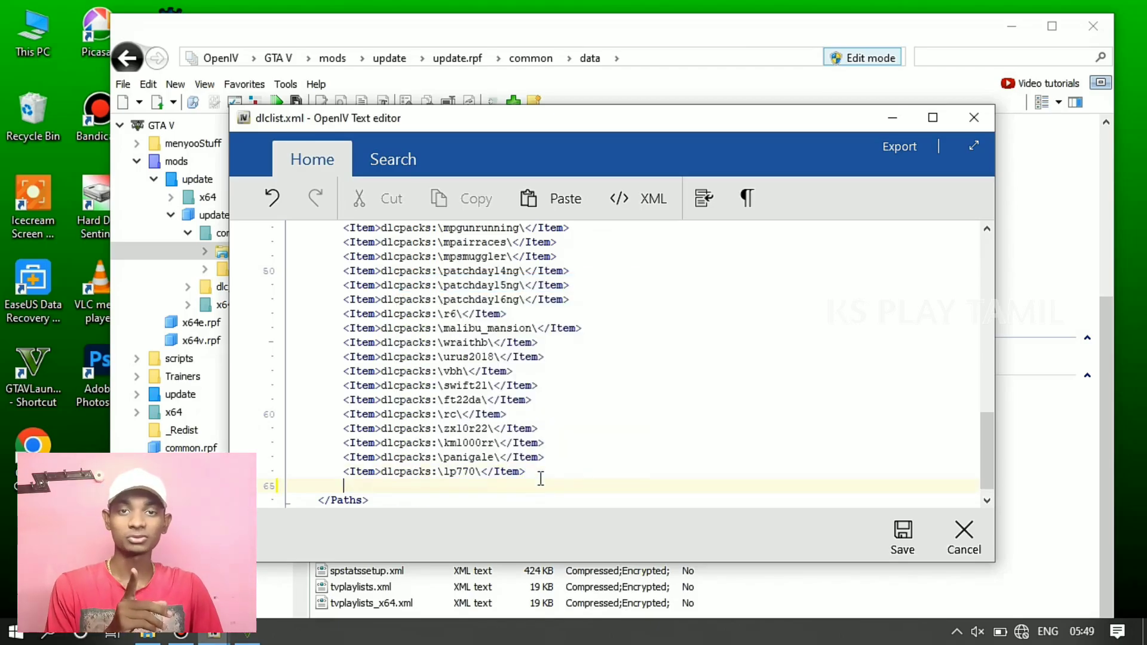
right_click(393, 484)
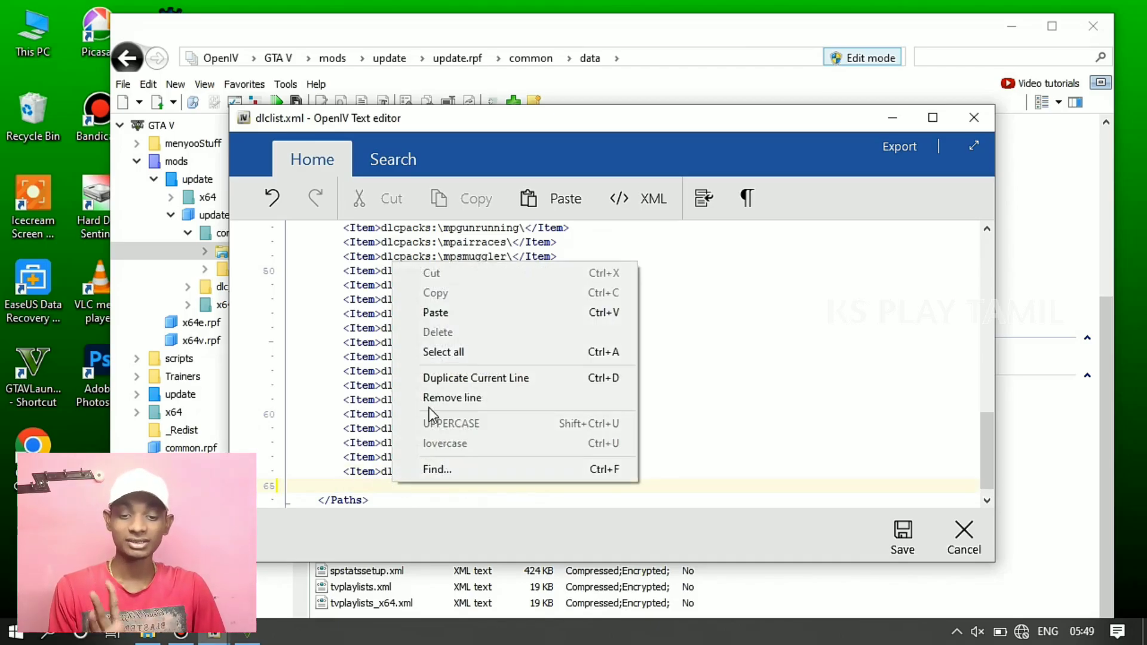
left_click(453, 307)
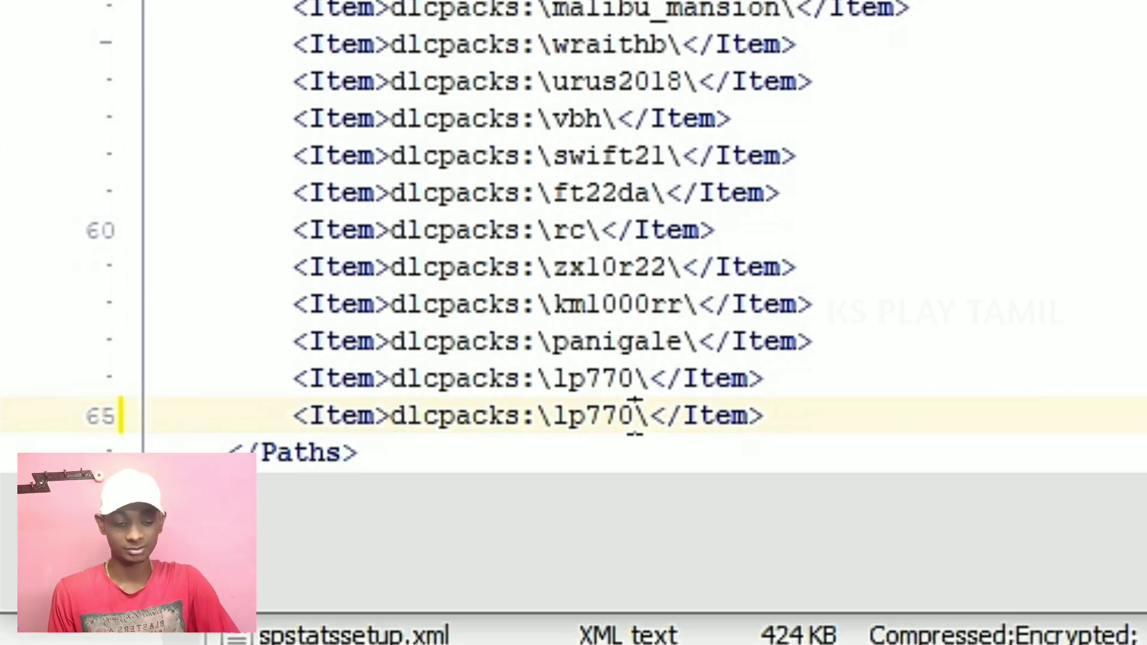
key("BackSpace")
key("BackSpace")
key("BackSpace")
key("BackSpace")
key("BackSpace")
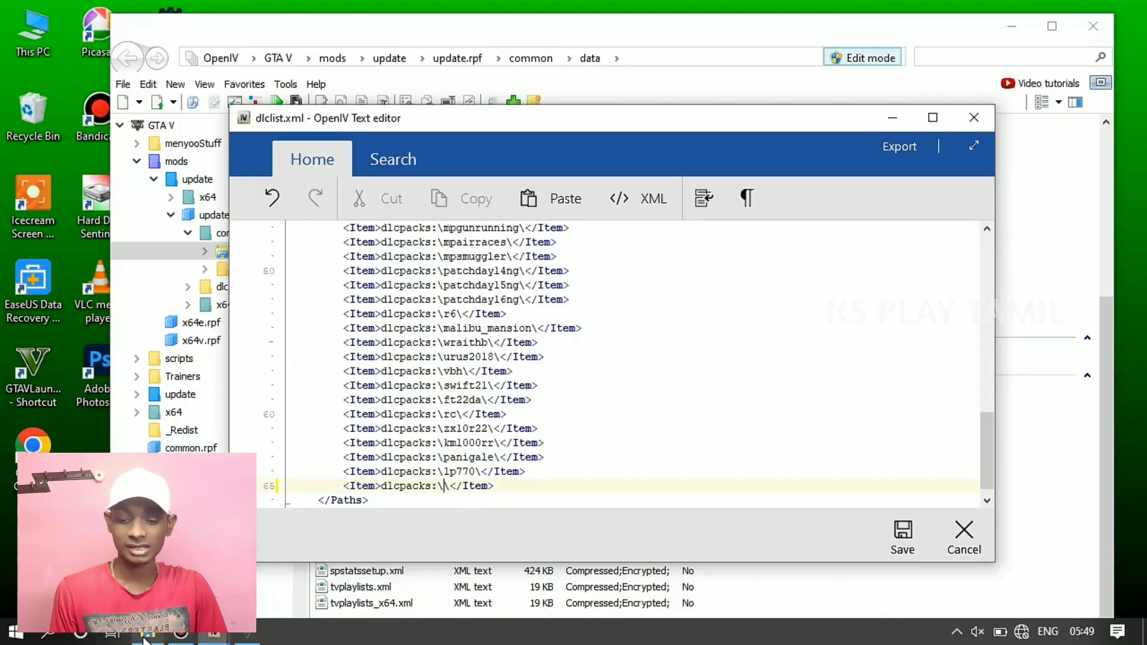
left_click(143, 637)
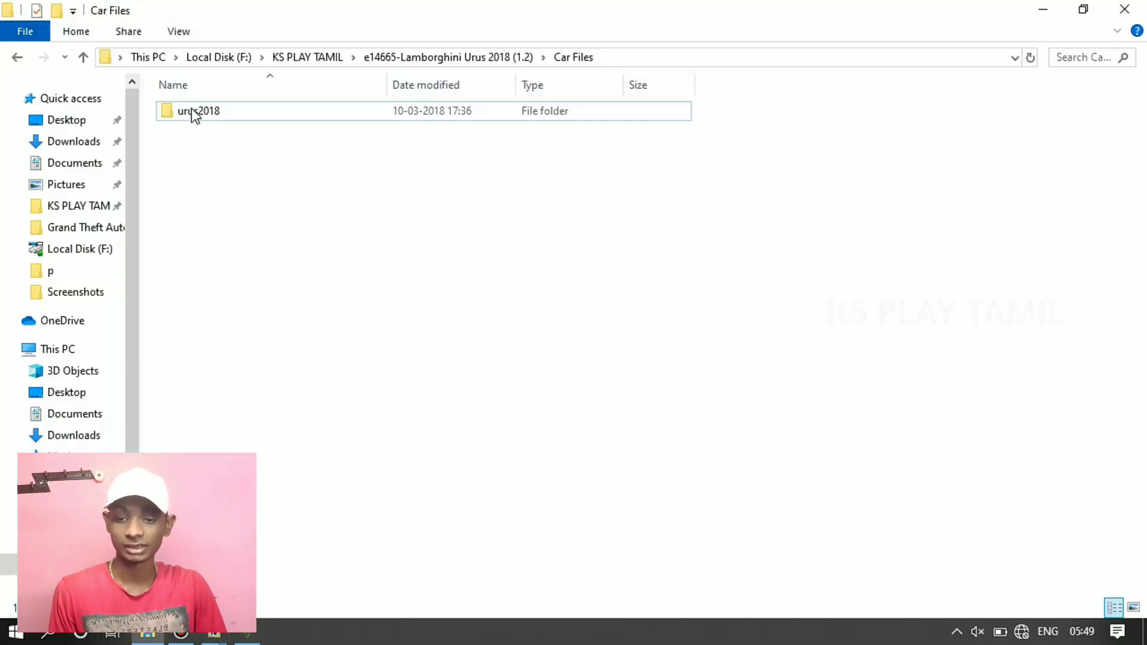
left_click(195, 107)
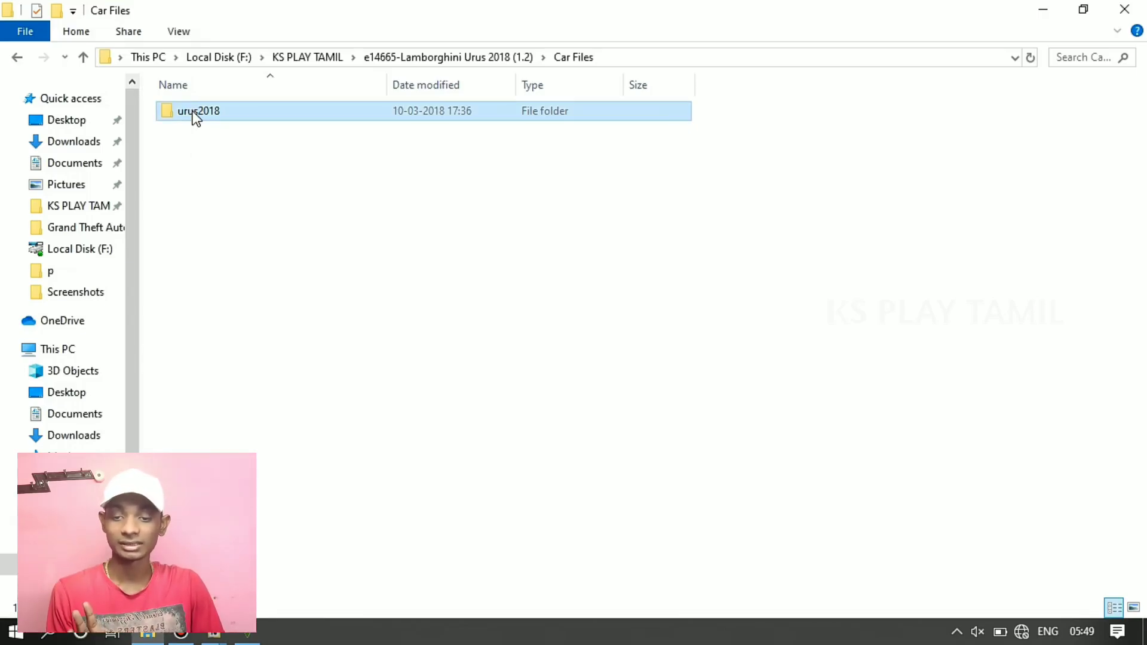
Step: Copy the urus2018 folder name and paste it into the empty dlcpacks entry
right_click(192, 113)
left_click(263, 505)
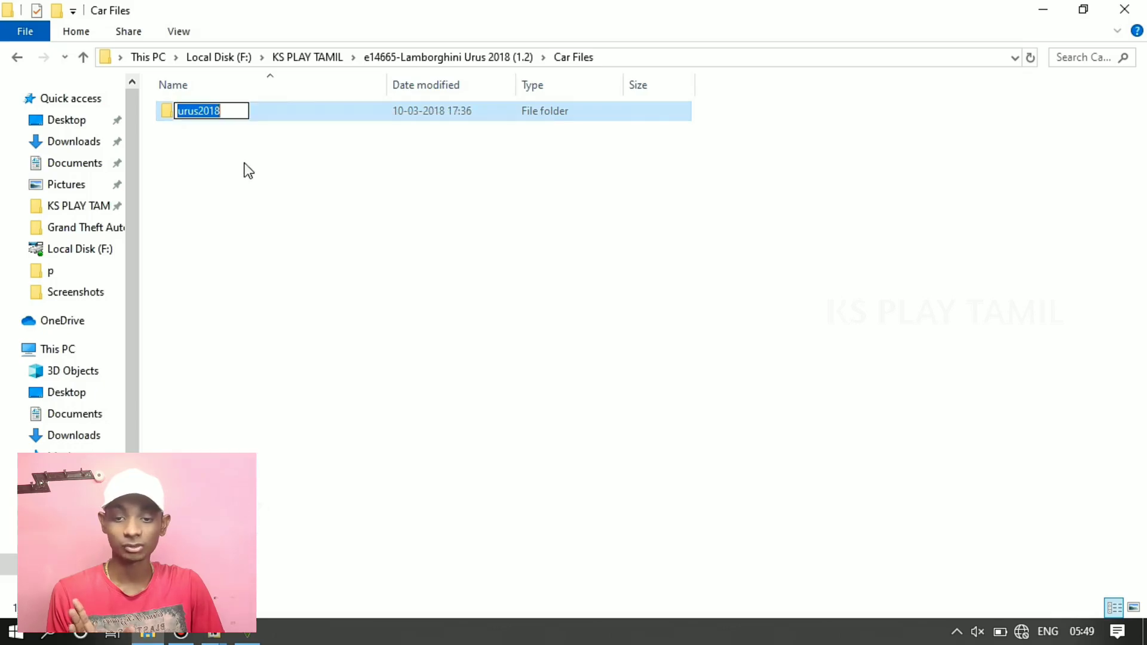
right_click(204, 111)
left_click(253, 168)
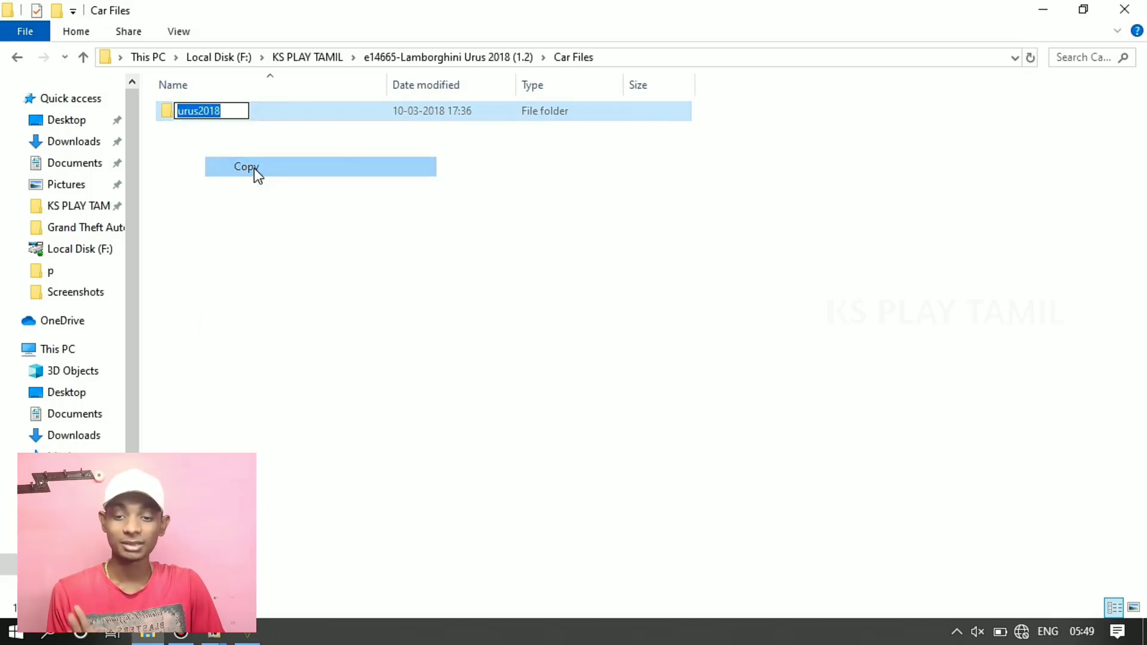
mouse_move(214, 632)
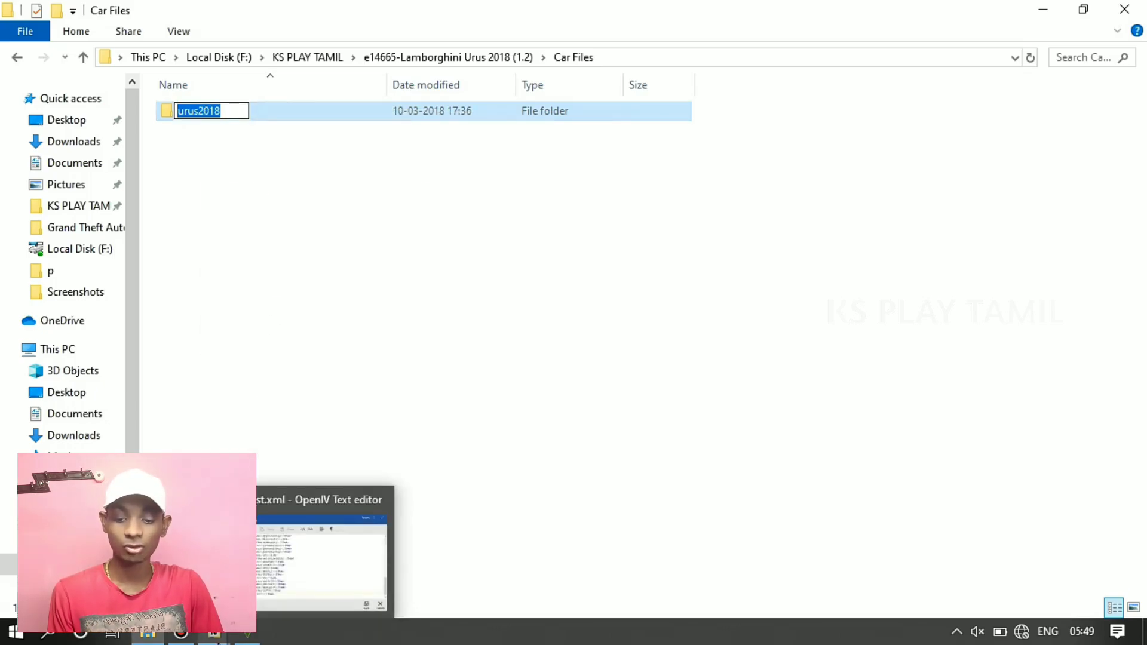
left_click(374, 514)
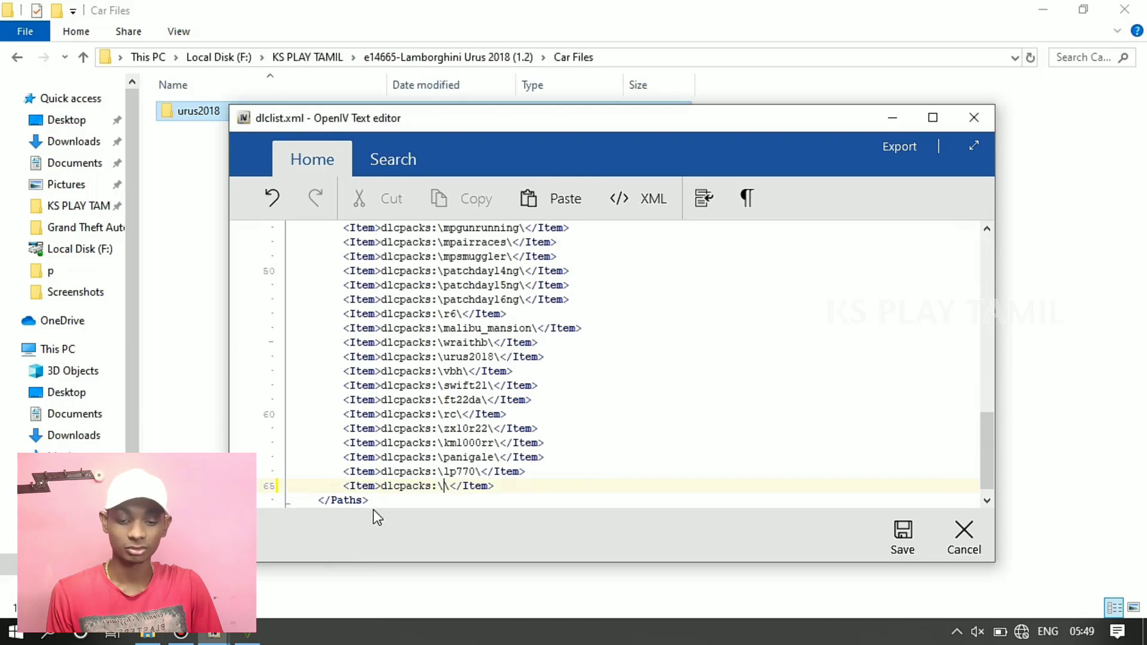
right_click(444, 485)
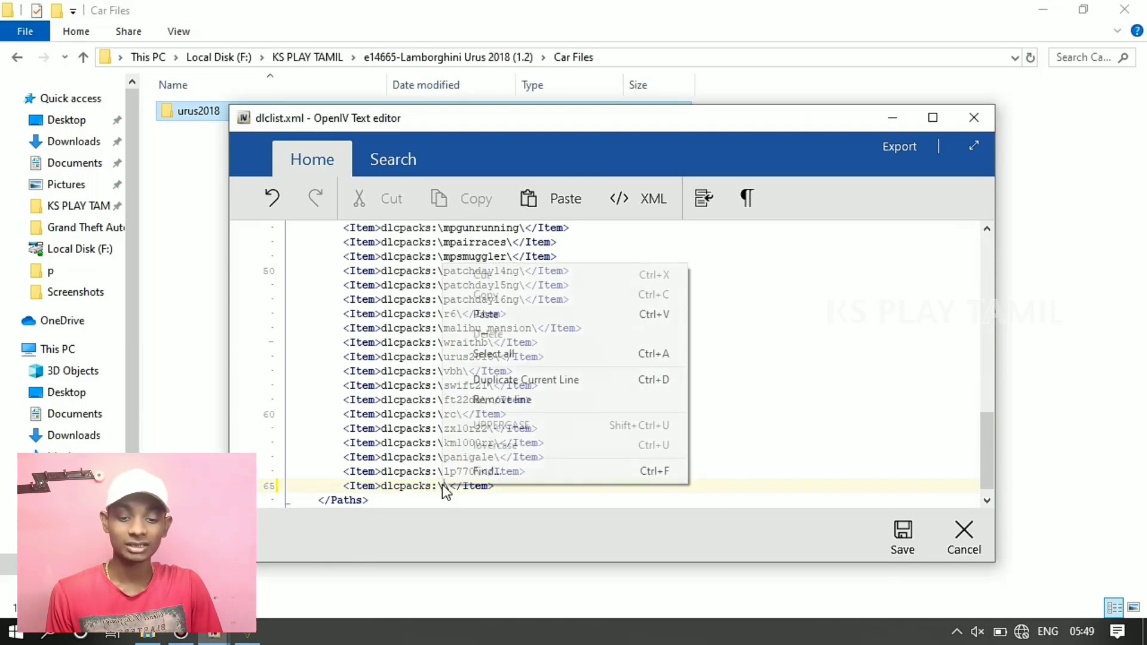
left_click(515, 320)
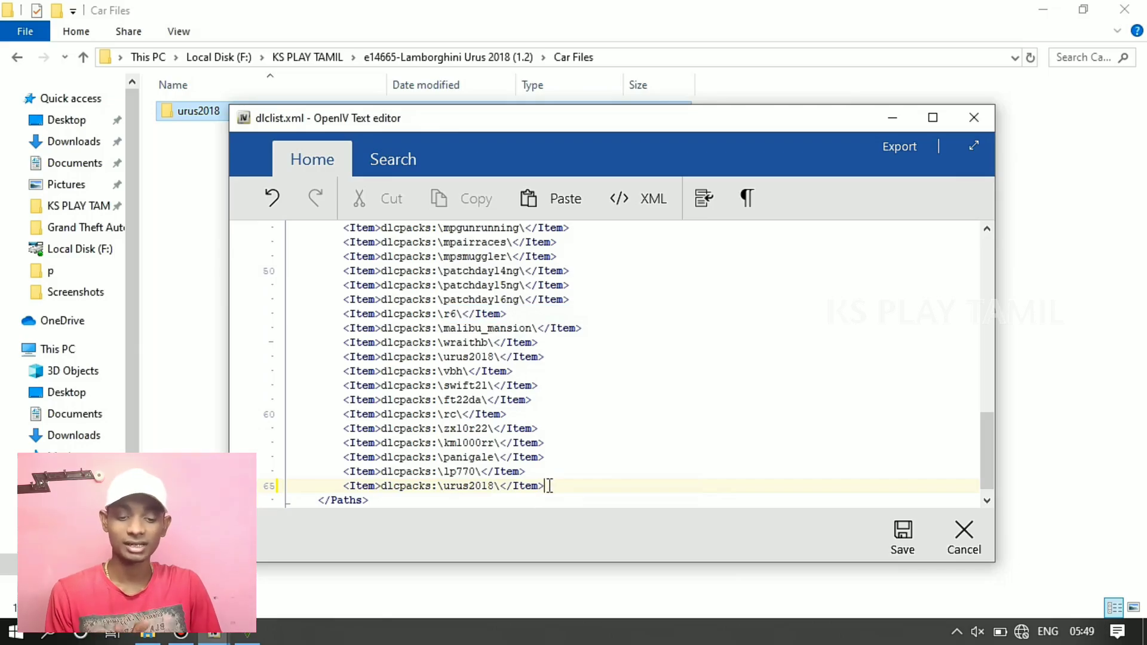
Step: Duplicate the urus2018 entry onto a new line, remove the name, and save
left_click_drag(545, 486, 338, 485)
right_click(363, 496)
left_click(418, 295)
left_click(551, 484)
key("Return")
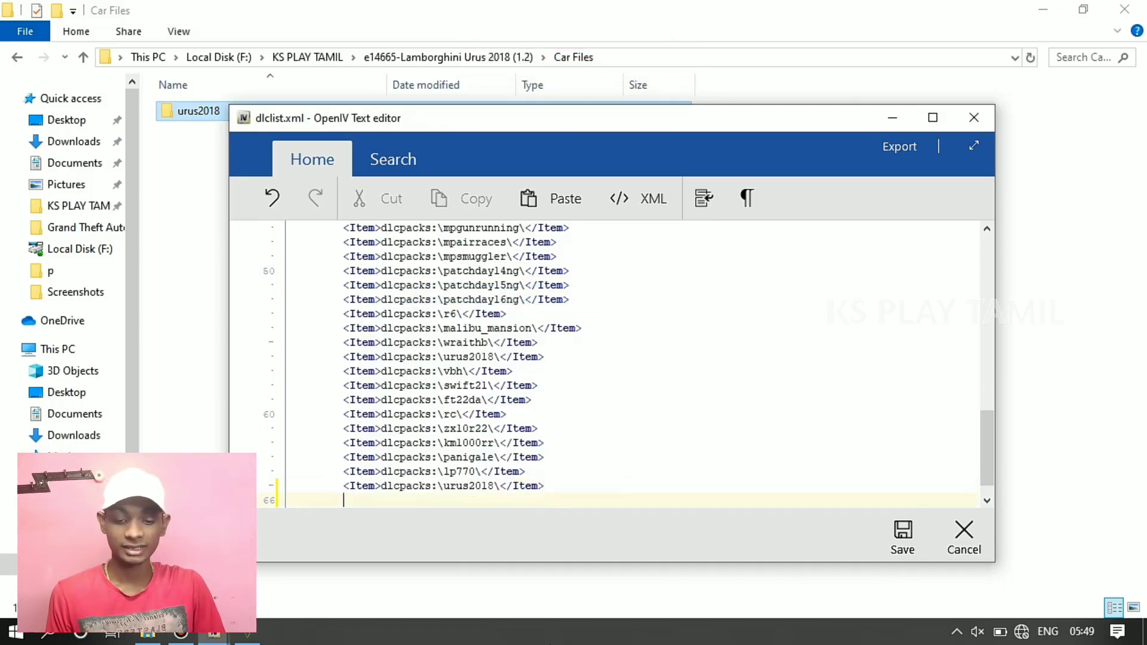
scroll(514, 454, "down", 1)
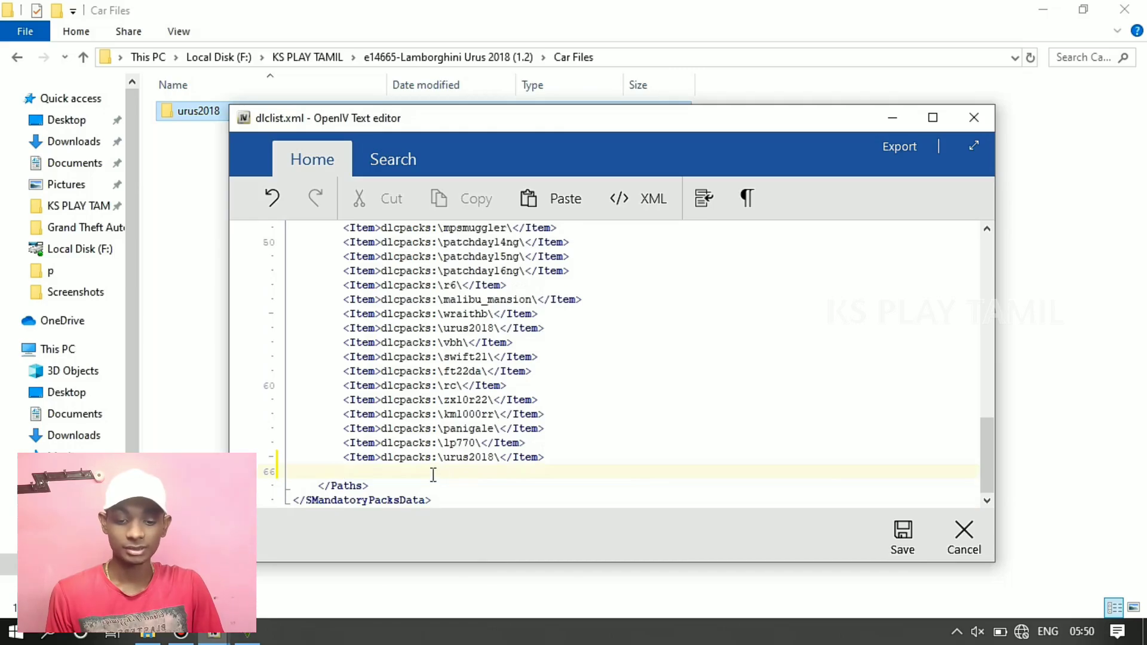
right_click(432, 474)
left_click(497, 302)
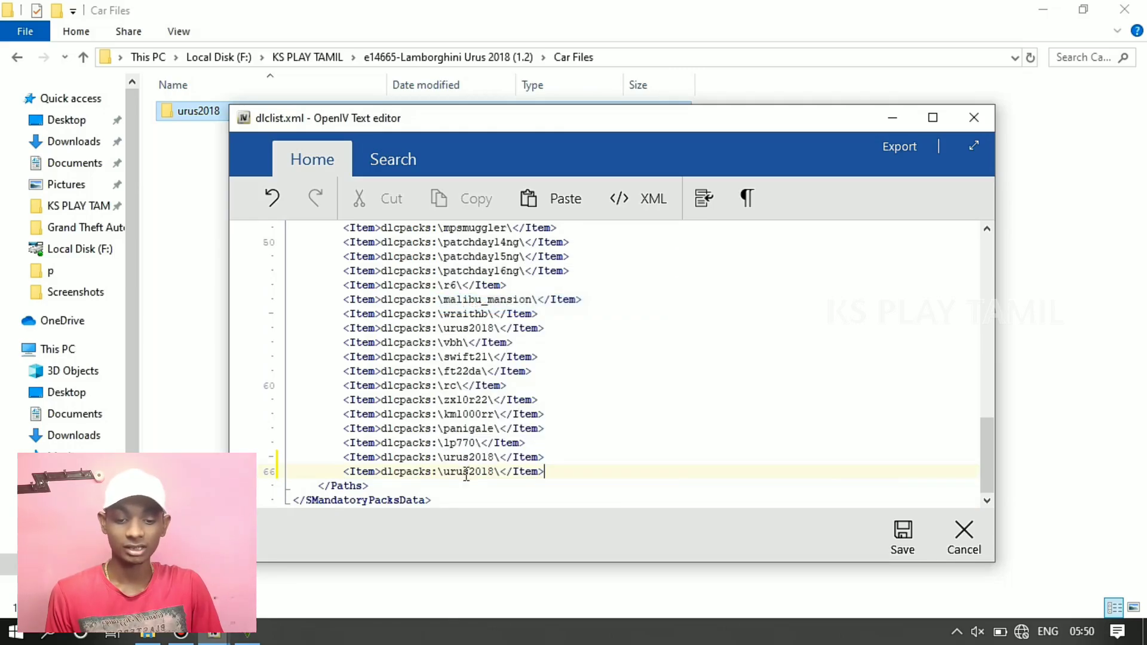
left_click(495, 472)
key("BackSpace")
key("BackSpace")
key("BackSpace")
key("BackSpace")
key("BackSpace")
key("BackSpace")
key("BackSpace")
key("BackSpace")
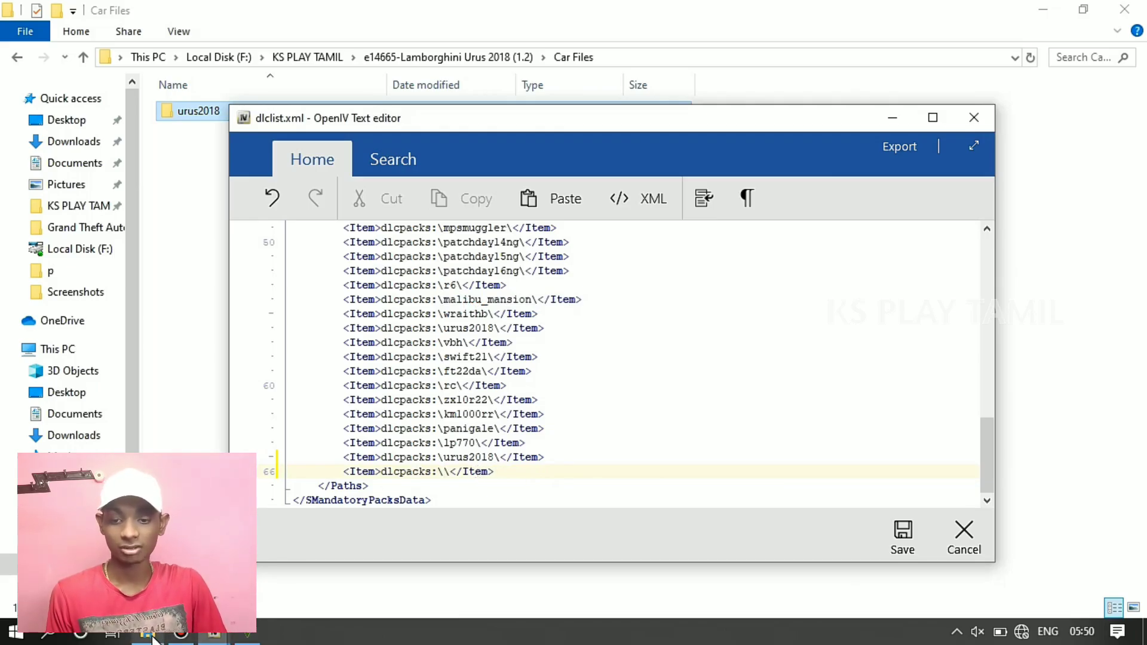
key("ctrl+s")
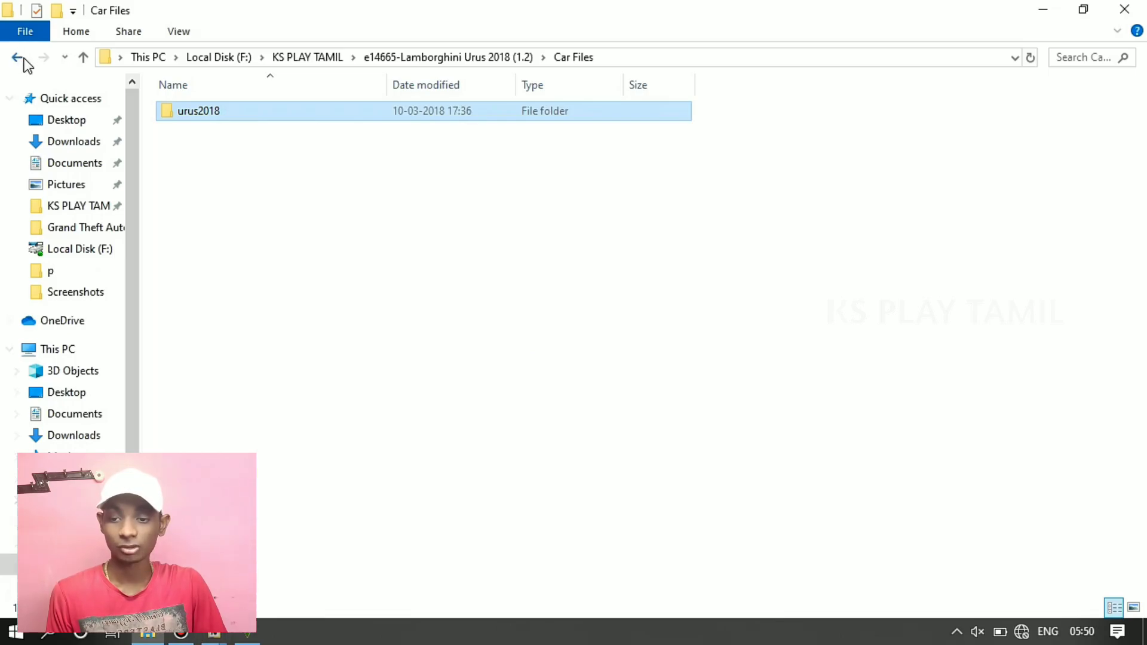
Step: Go back to KS PLAY TAMIL and open the Lamborghini Centenario Add-on folder
left_click(17, 58)
left_click(18, 57)
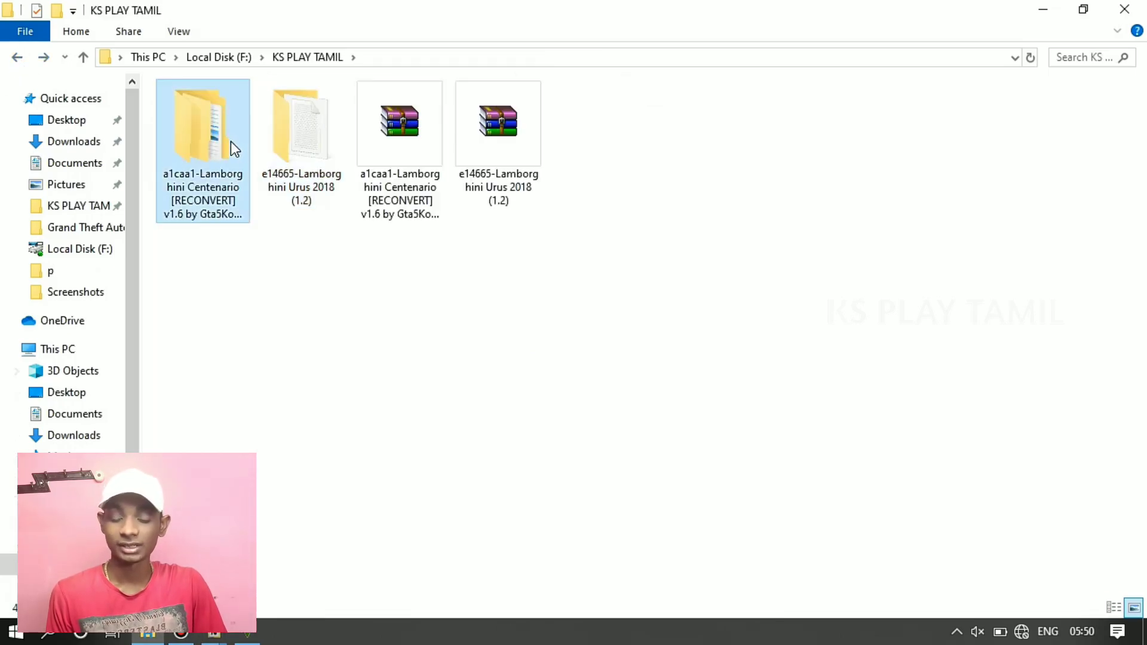
double_click(231, 141)
left_click(219, 113)
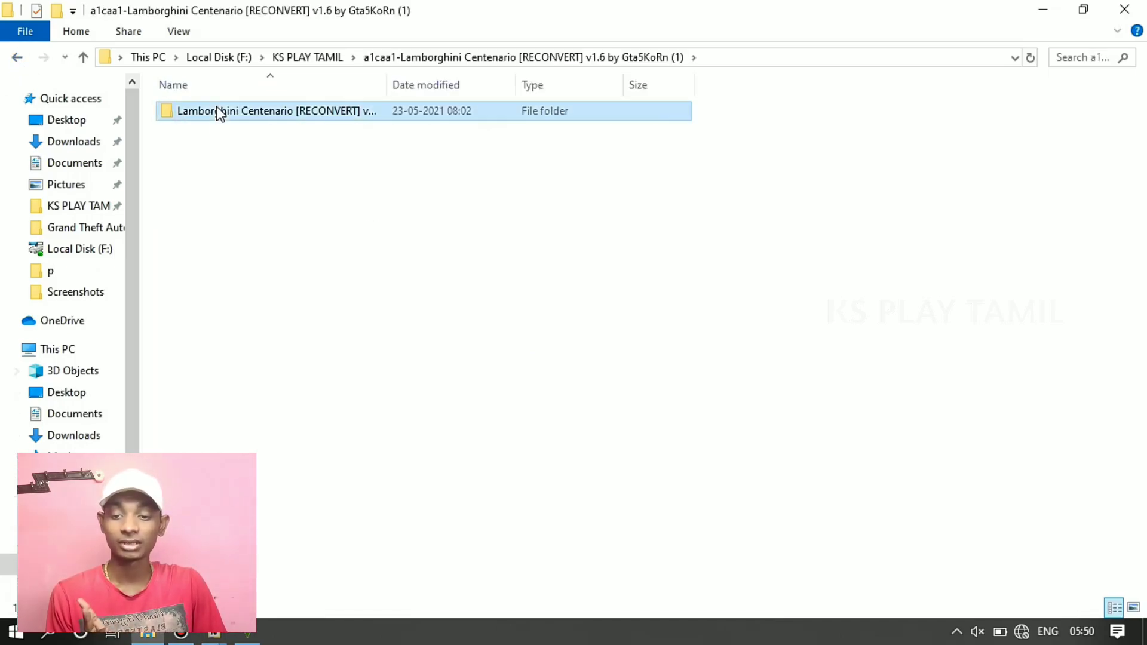
double_click(218, 109)
double_click(208, 113)
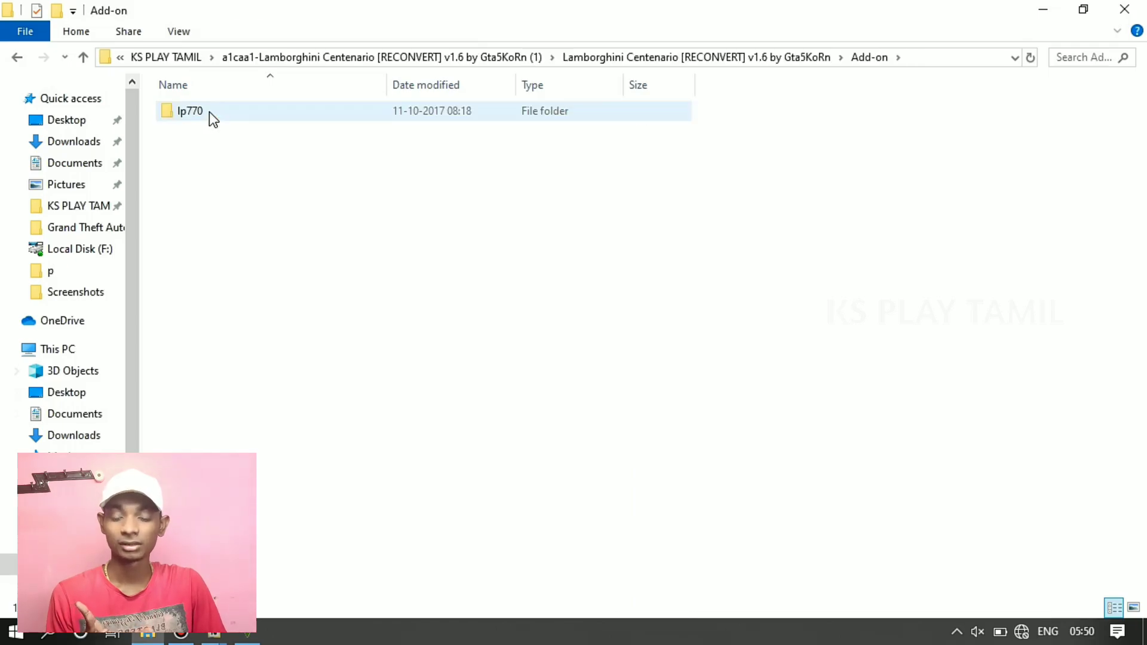
Step: Copy the lp770 folder name from its rename field
right_click(209, 112)
left_click(270, 502)
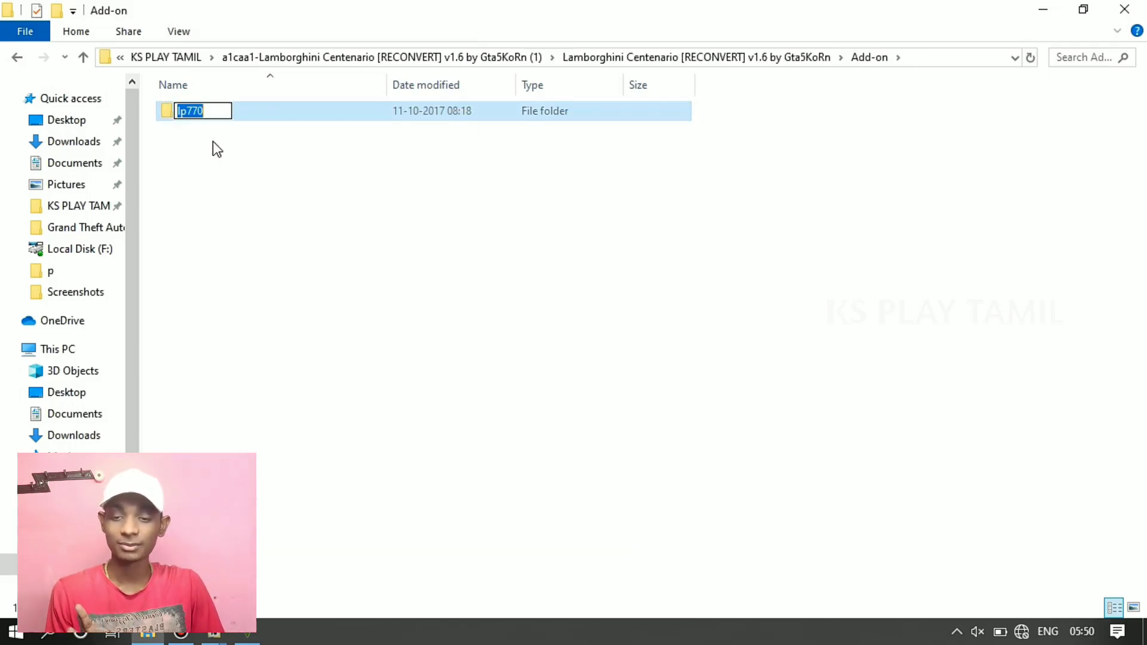
right_click(190, 113)
left_click(248, 170)
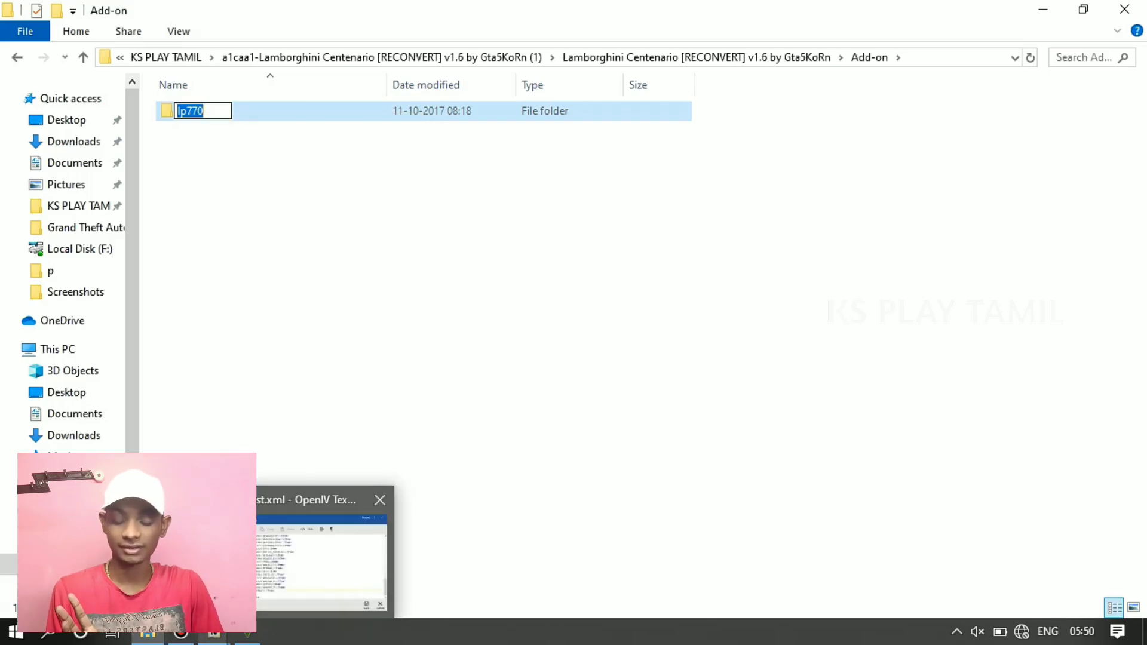
left_click(214, 638)
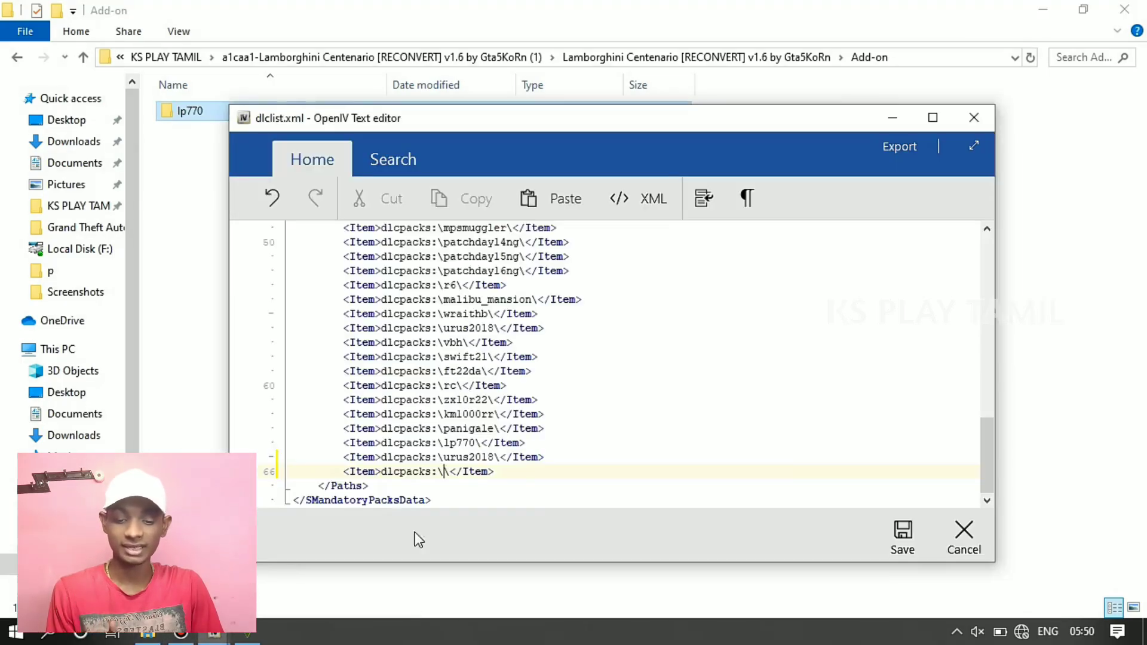
Step: Paste lp770 into the empty dlcpacks entry in dlclist.xml
right_click(441, 474)
left_click(444, 472)
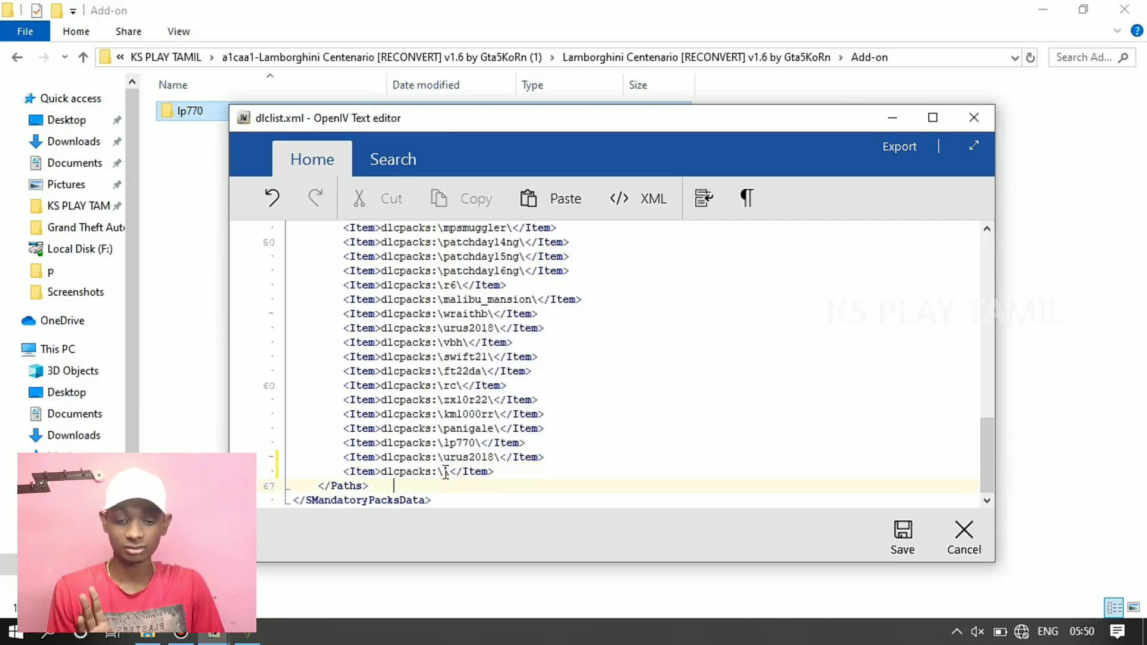
right_click(443, 472)
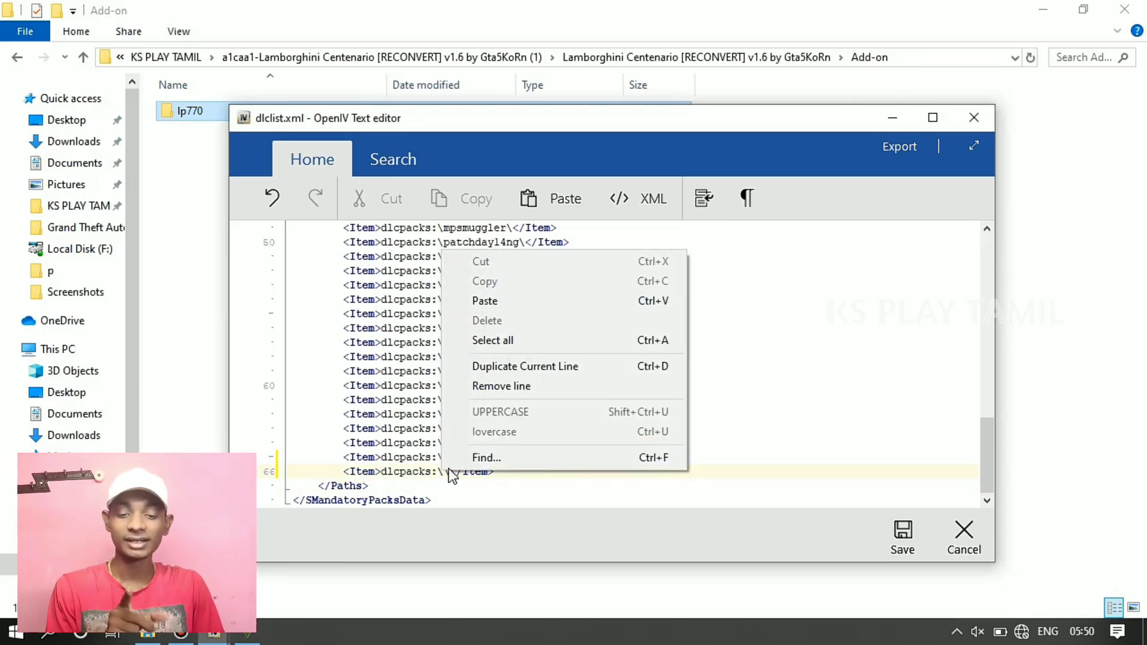
left_click(508, 300)
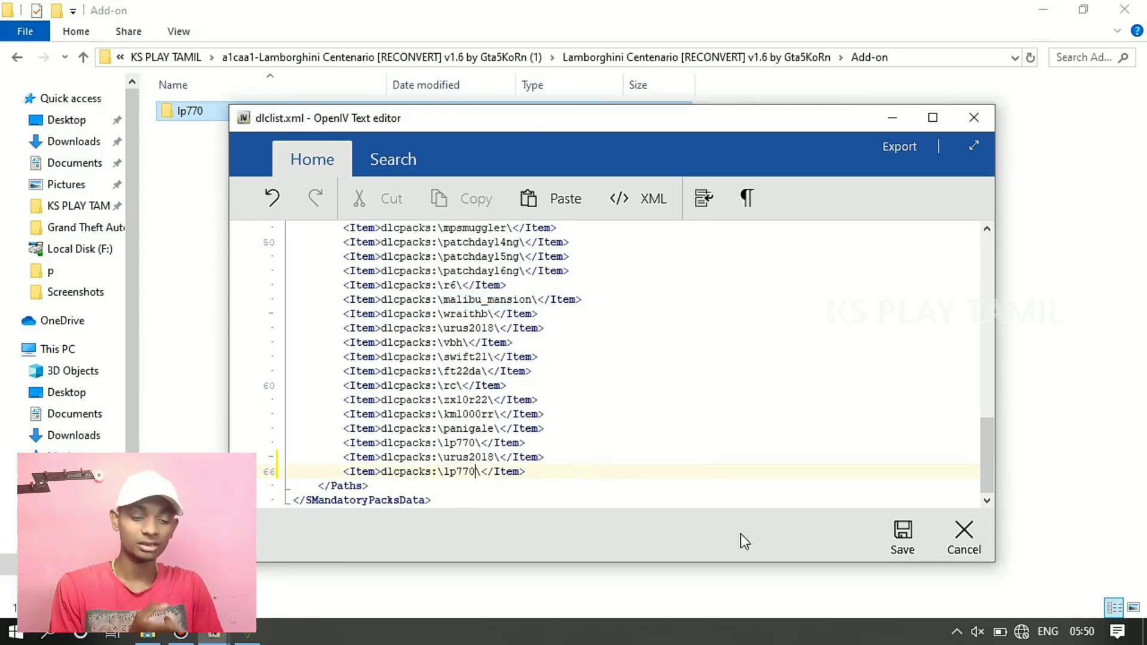
Step: Close the text editor, turn off edit mode, and close OpenIV
left_click(898, 535)
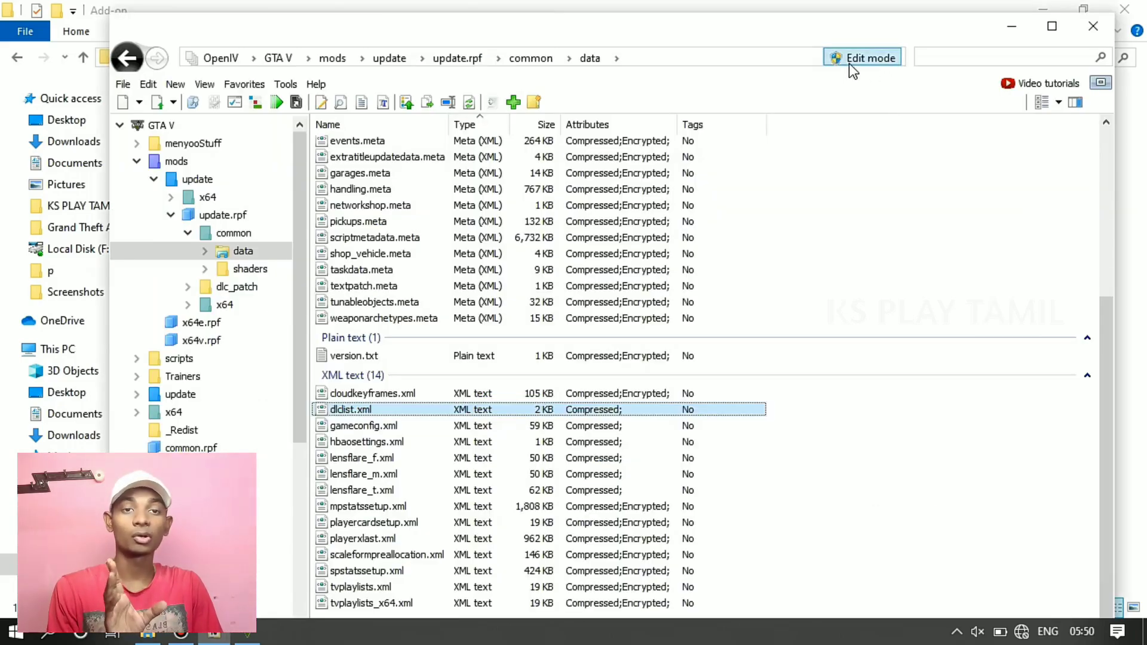
left_click(850, 60)
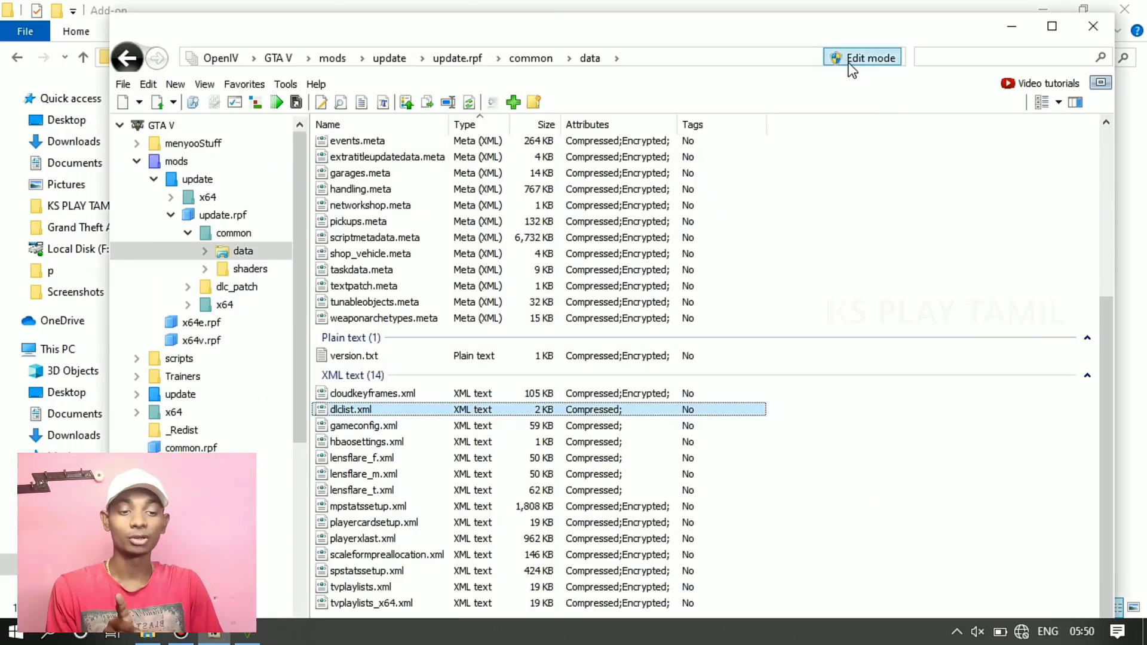
left_click(1089, 31)
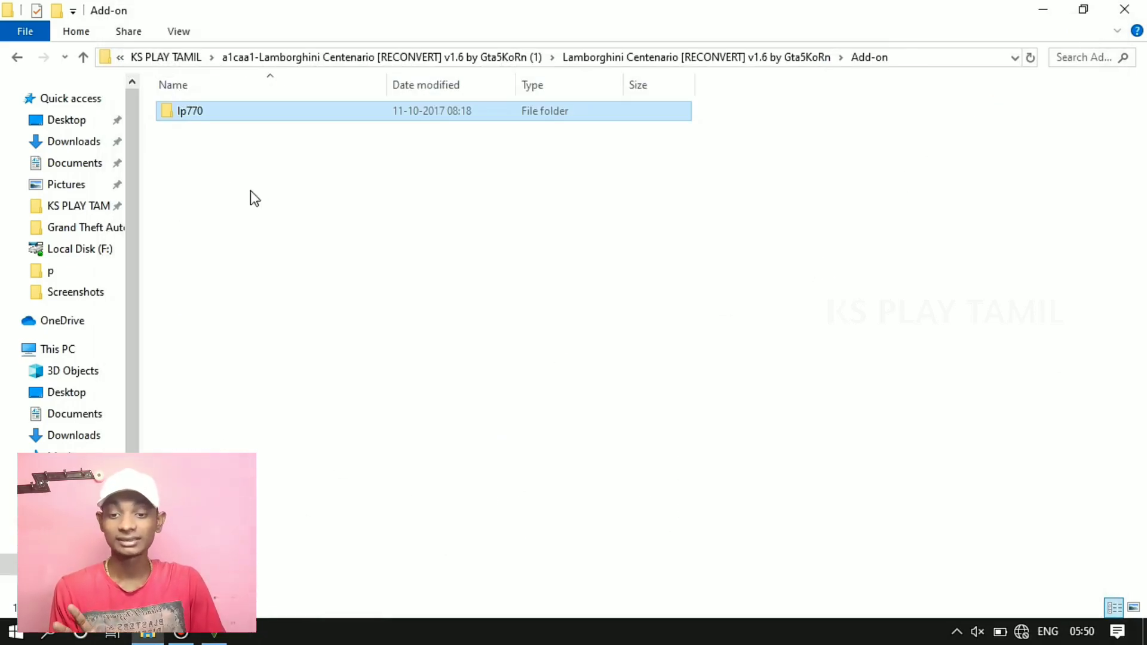
Step: Open GTA V's mods\update\x64\dlcpacks folder from the game shortcut's install location
left_click(1053, 12)
right_click(33, 362)
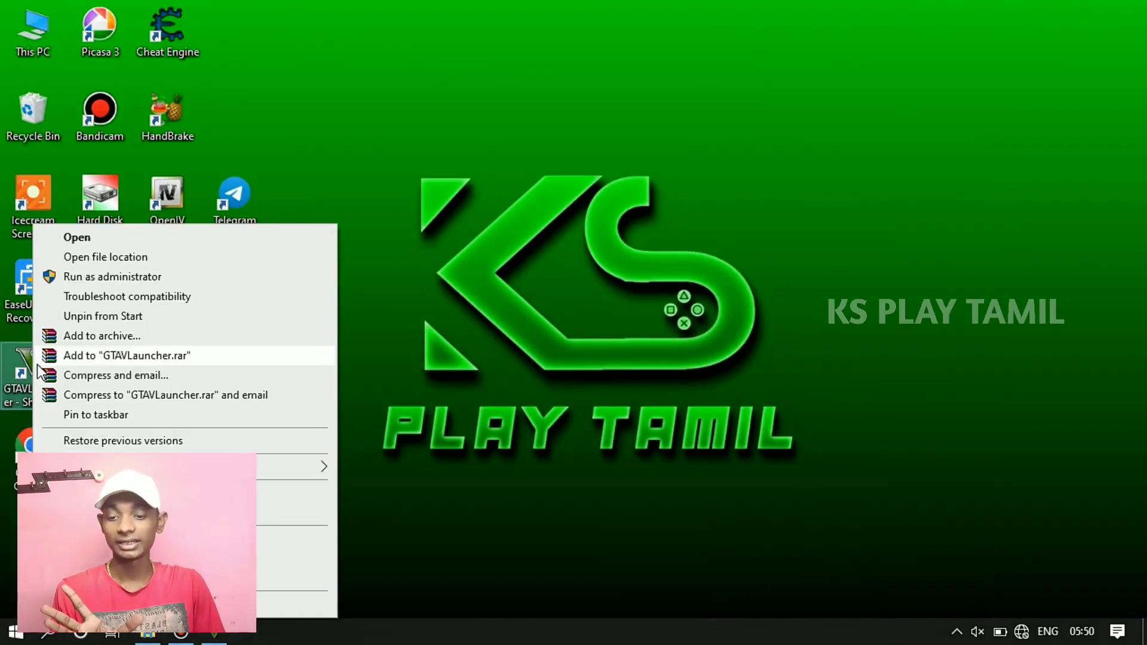
left_click(96, 256)
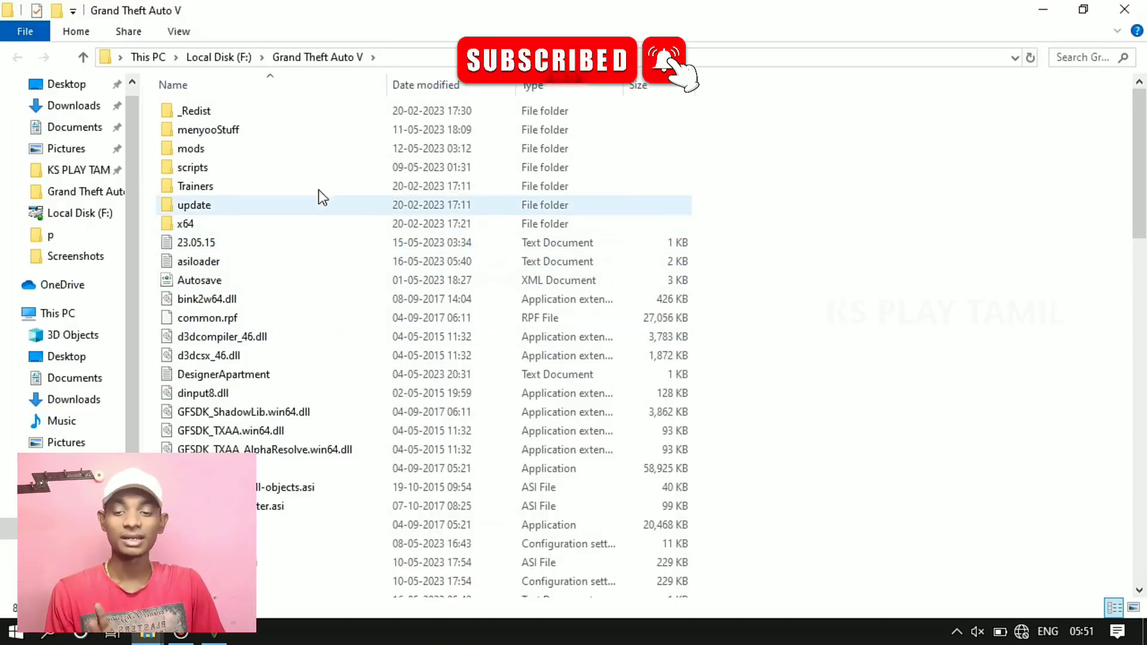
left_click(225, 144)
double_click(224, 149)
double_click(228, 114)
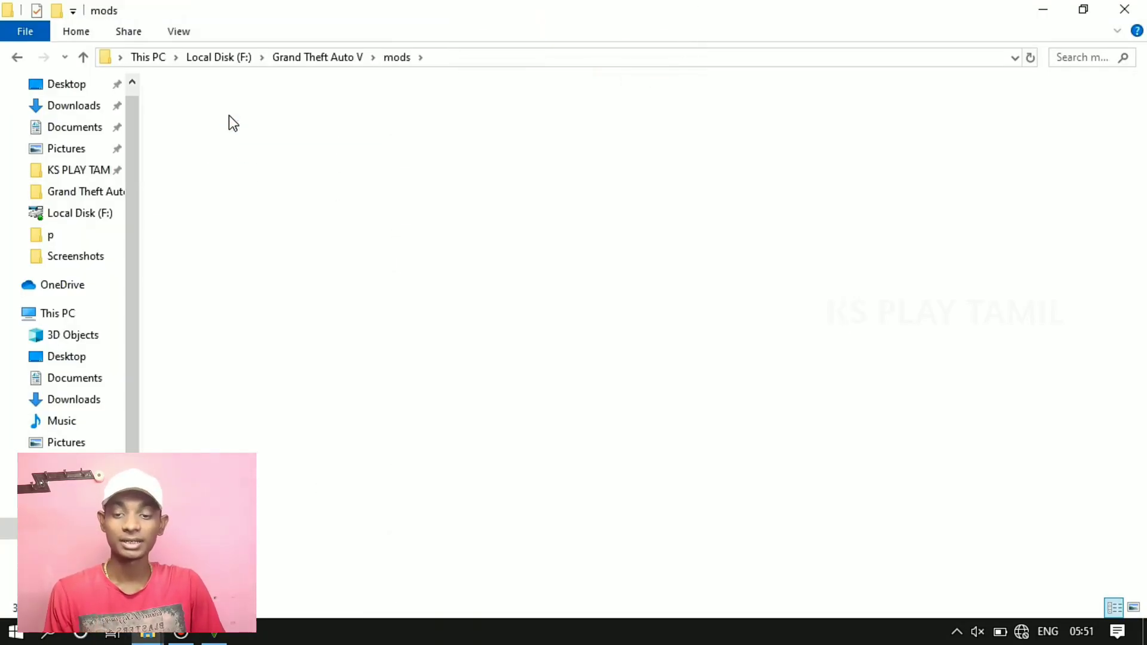
left_click(213, 113)
double_click(213, 113)
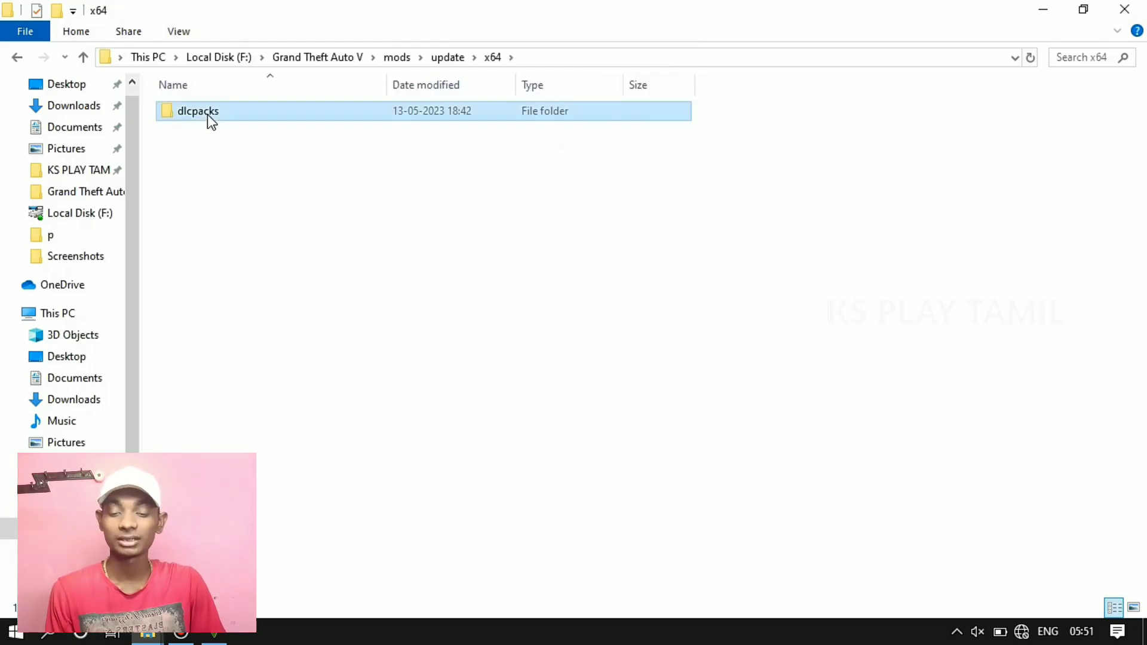
double_click(207, 114)
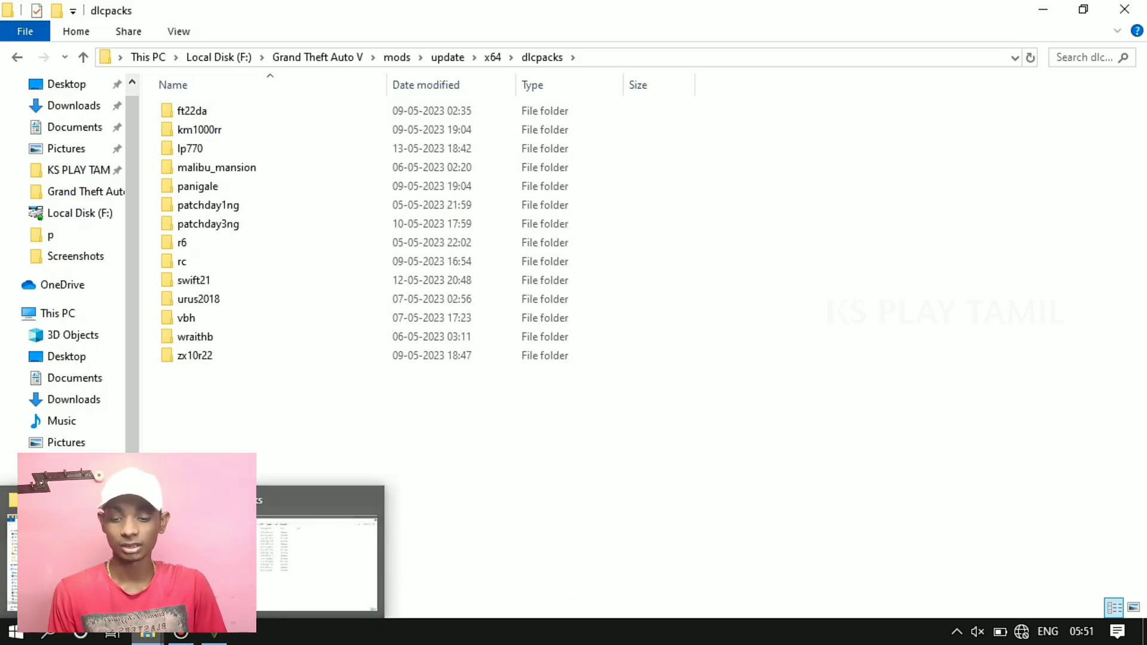
Step: Copy the lp770 folder into dlcpacks, replacing dlc.rpf, then go back up from Add-on
left_click(150, 580)
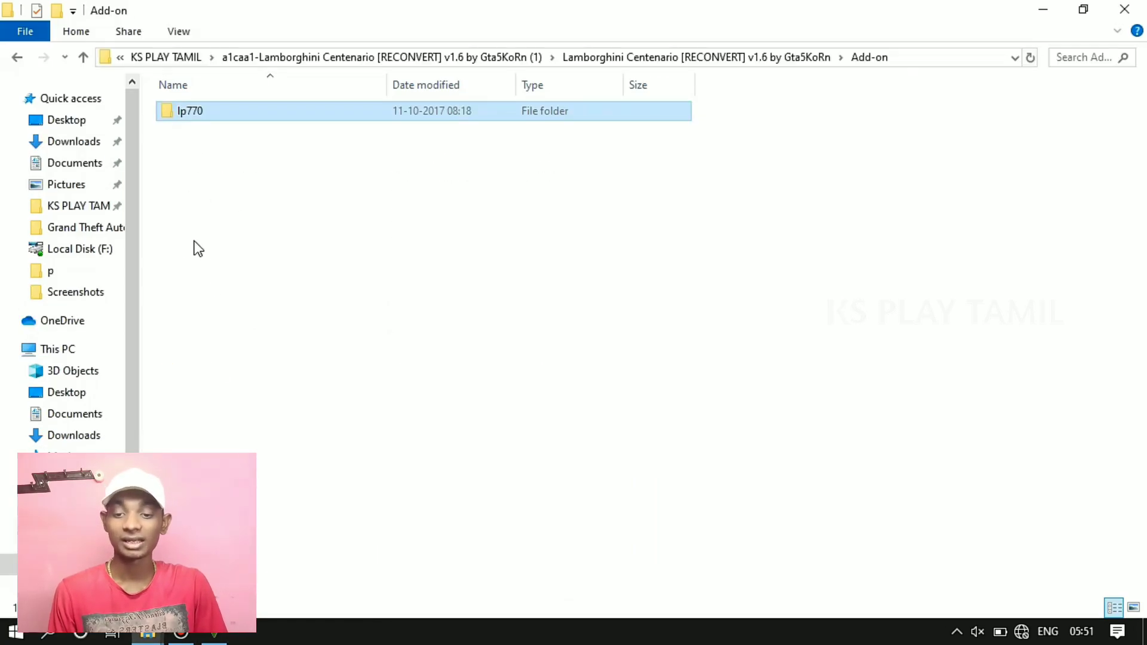
right_click(193, 110)
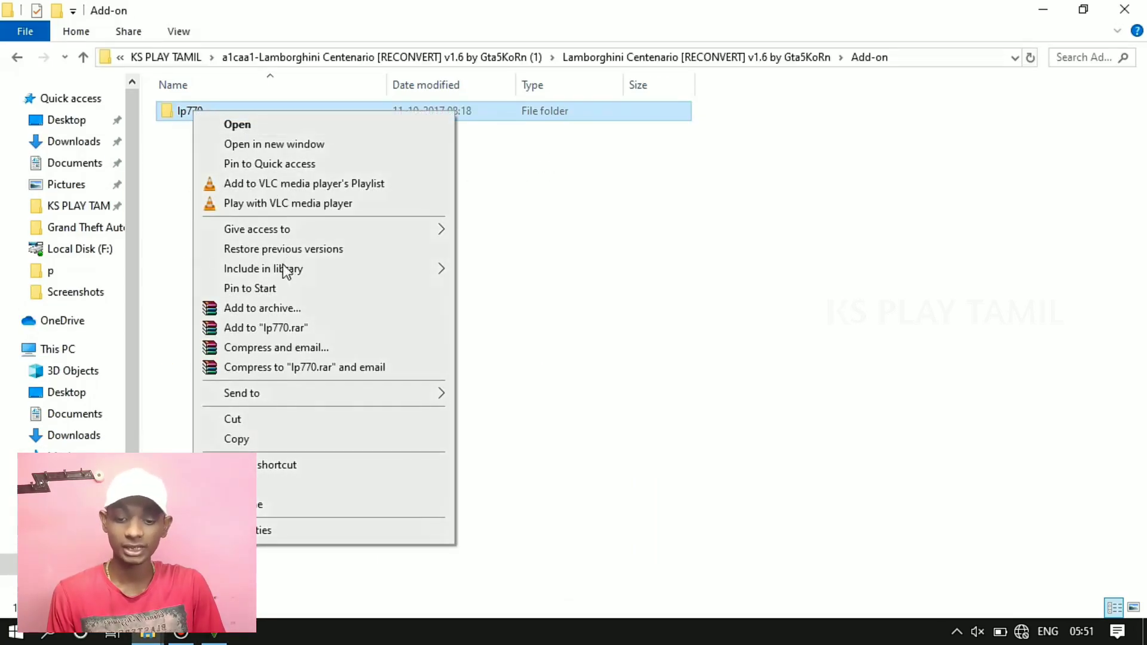
left_click(267, 439)
mouse_move(147, 637)
left_click(323, 553)
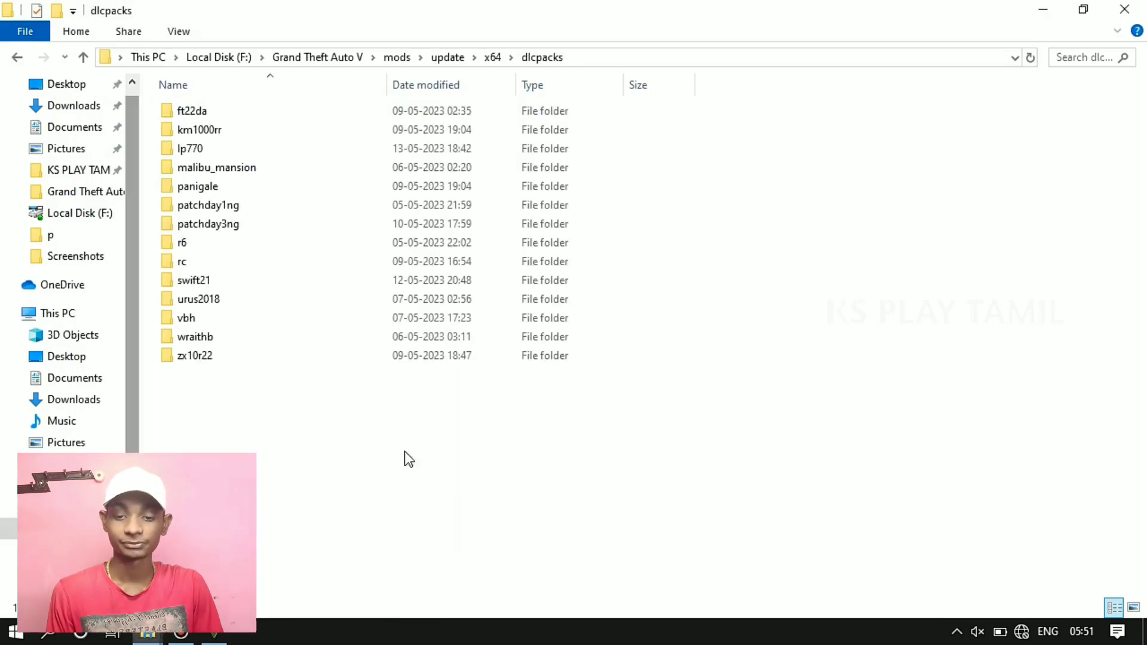
right_click(443, 440)
left_click(504, 304)
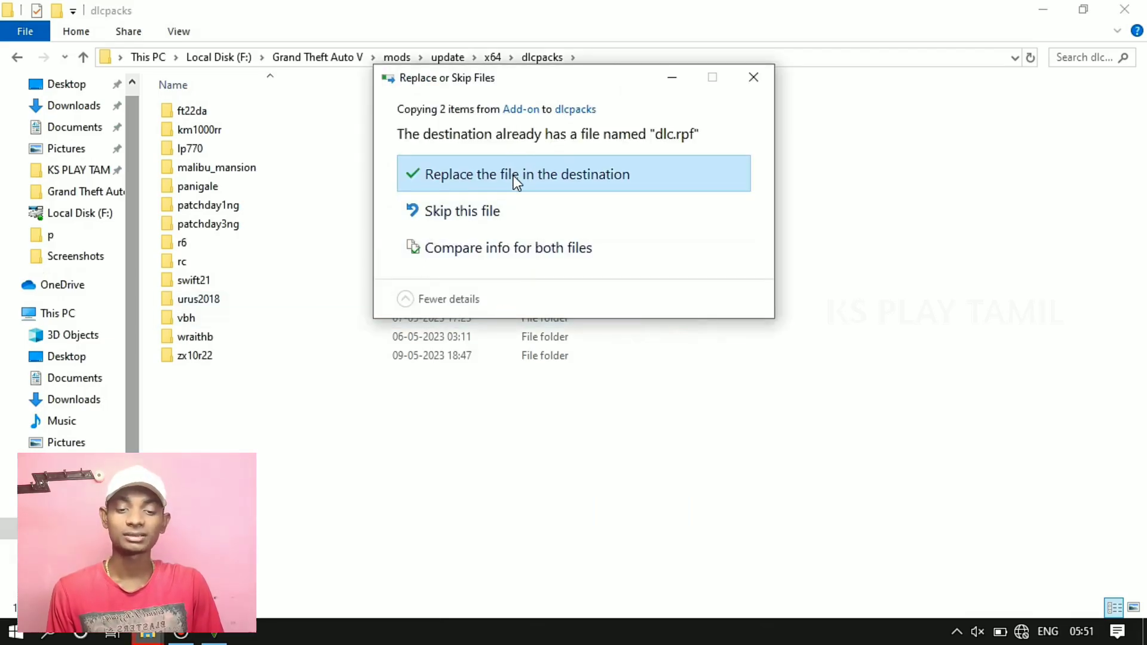
left_click(508, 174)
key("alt+Tab")
left_click(17, 59)
left_click(16, 59)
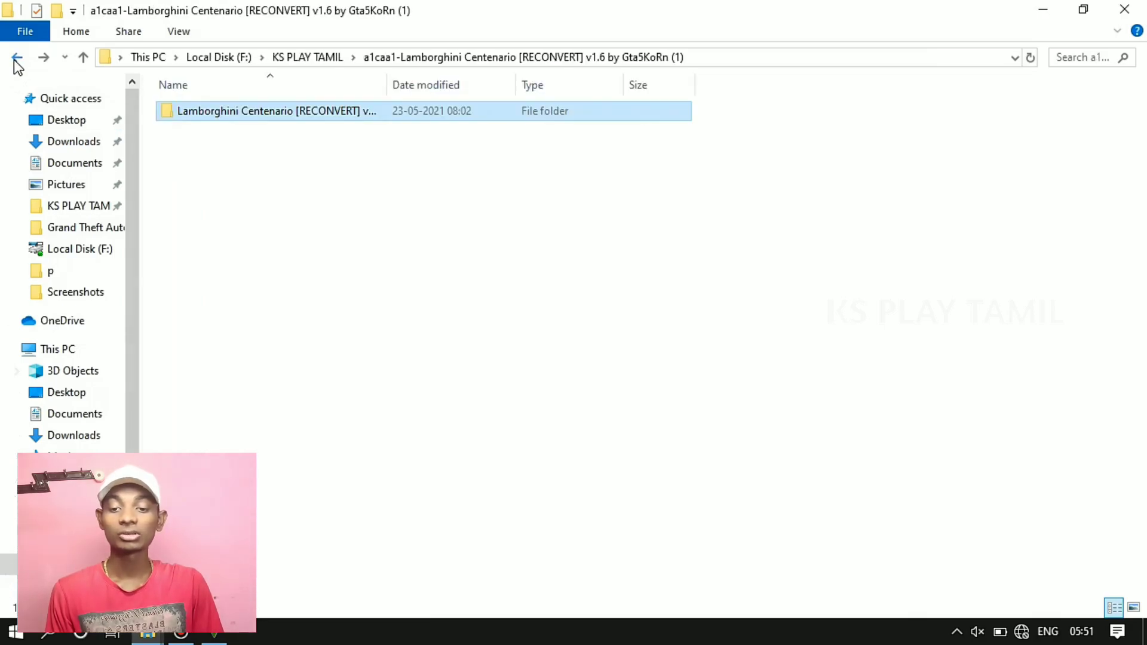
Step: Copy the urus2018 folder from the Lamborghini Urus 2018 Car Files folder
left_click(16, 58)
double_click(299, 157)
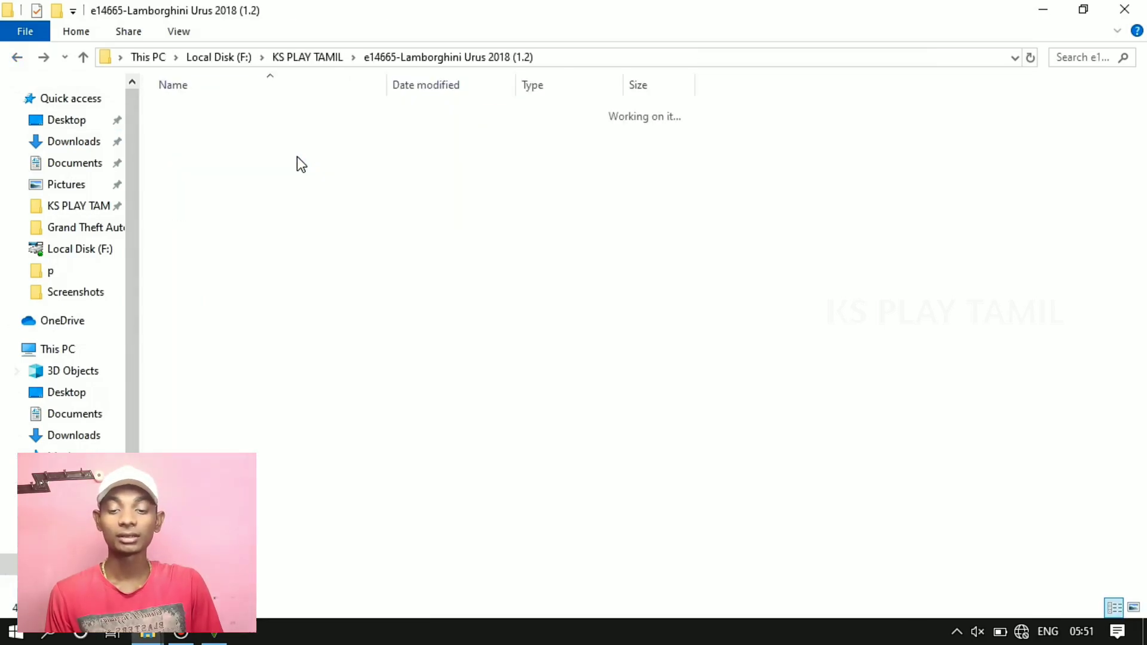
double_click(242, 120)
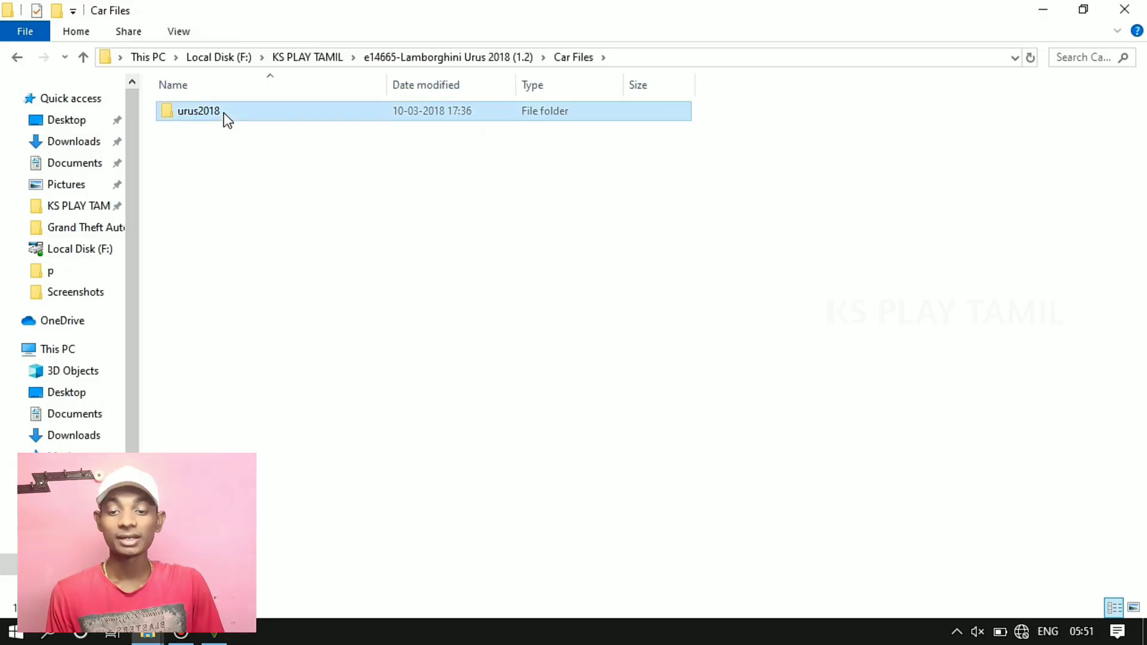
right_click(179, 117)
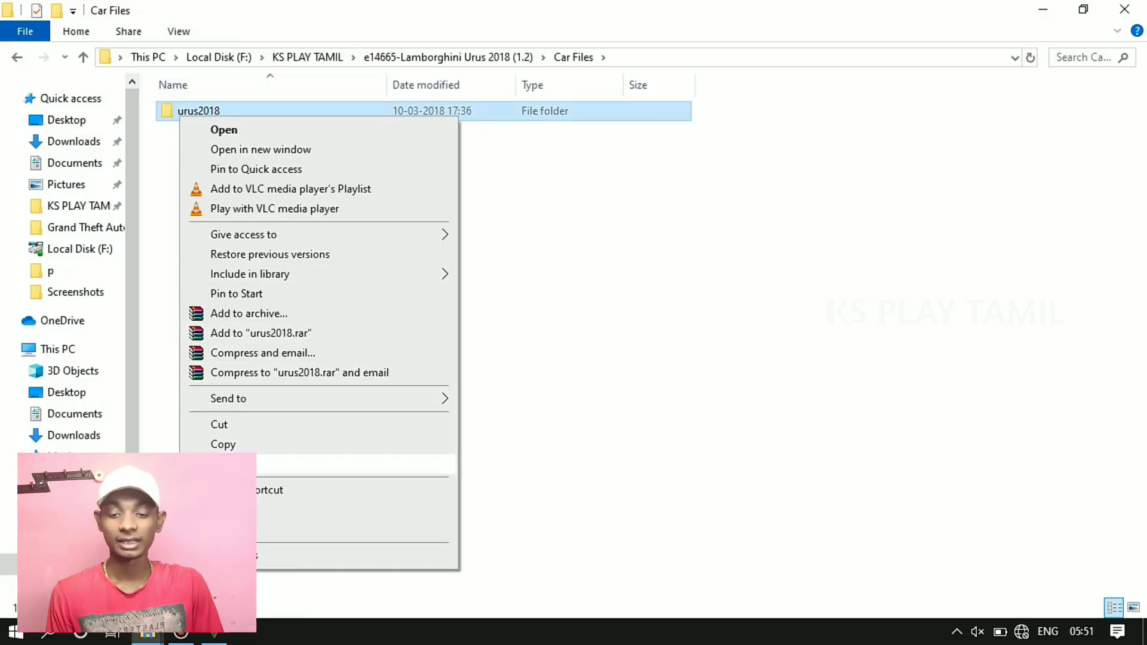
left_click(224, 444)
Step: Paste urus2018 into dlcpacks, replacing the existing dlc.rpf
mouse_move(149, 637)
left_click(319, 553)
right_click(502, 458)
left_click(544, 348)
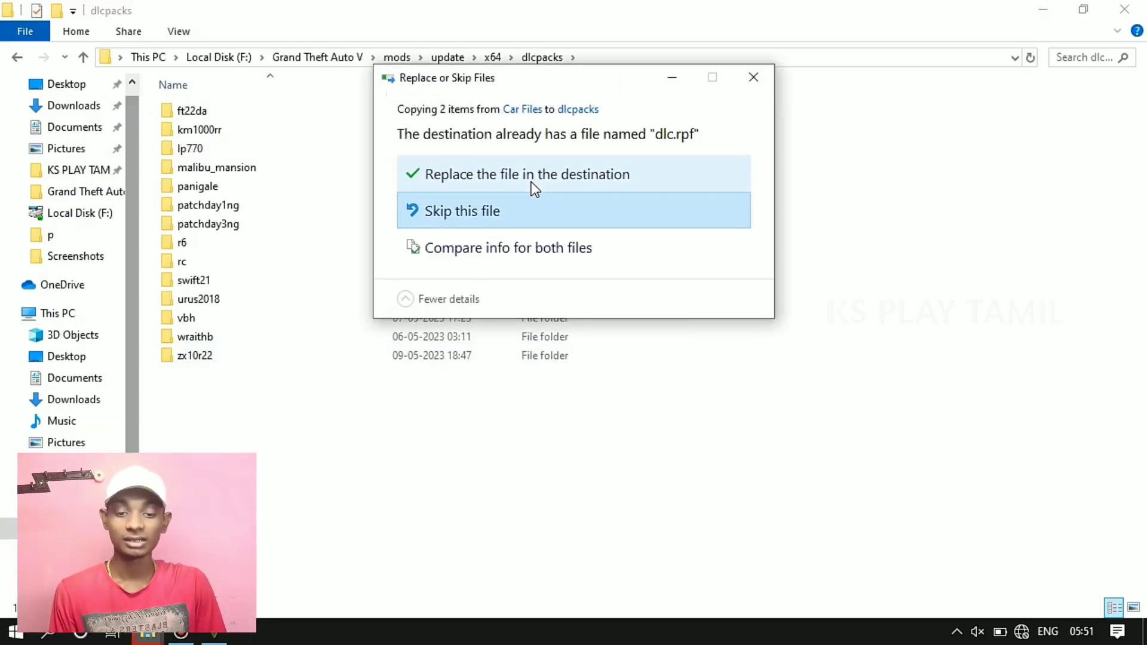
left_click(529, 180)
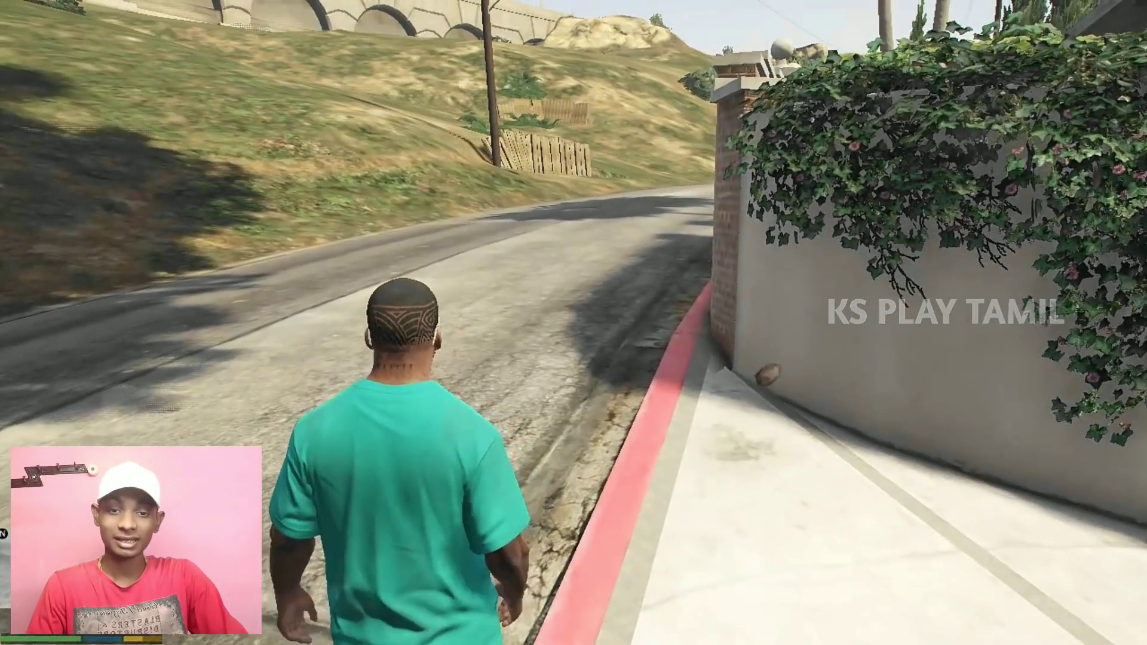
Step: Spawn lp770 via Menyoo's Vehicle Options > Vehicle Spawner > Input Model
key("F8")
key("Down")
key("Down")
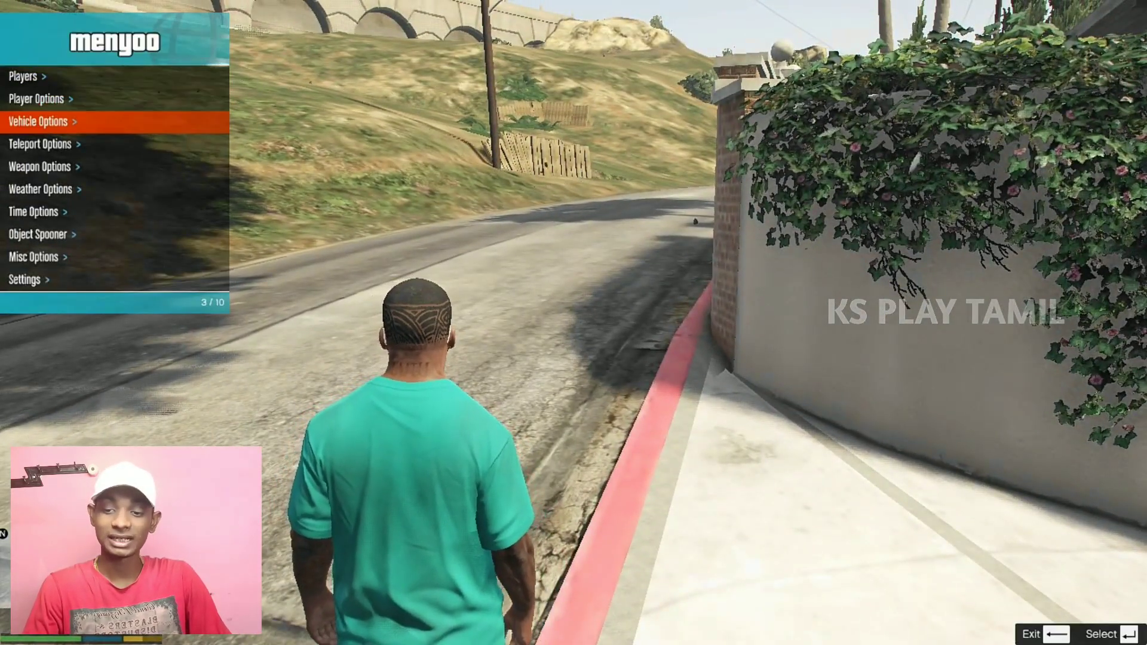
key("Return")
key("Down")
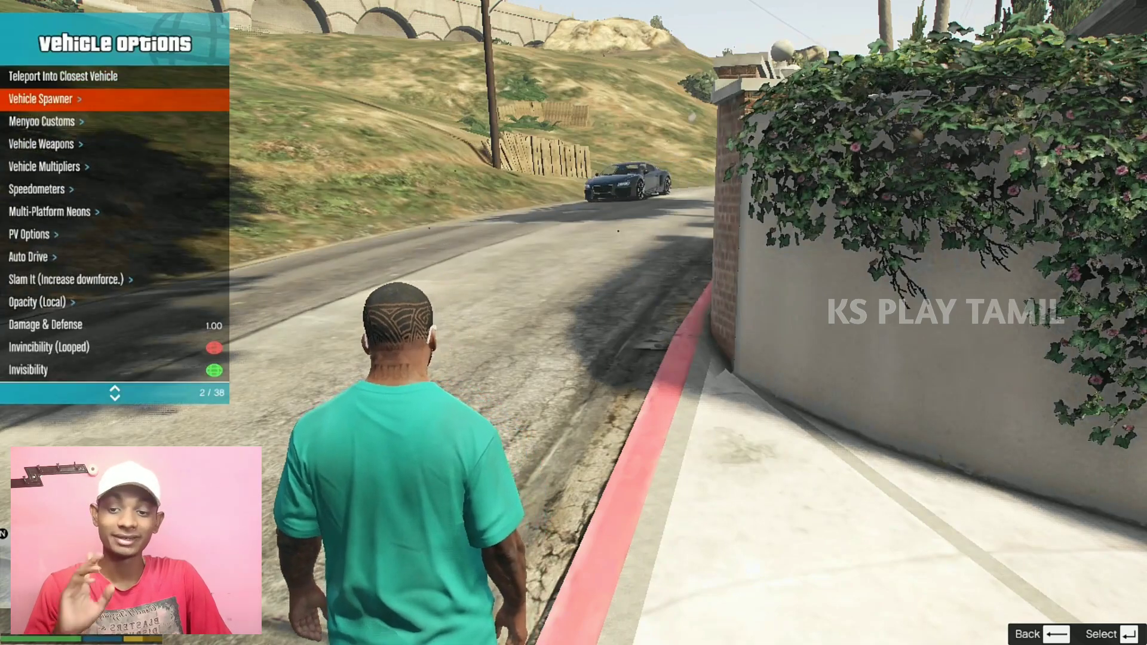
key("Return")
key("Down")
key("Up")
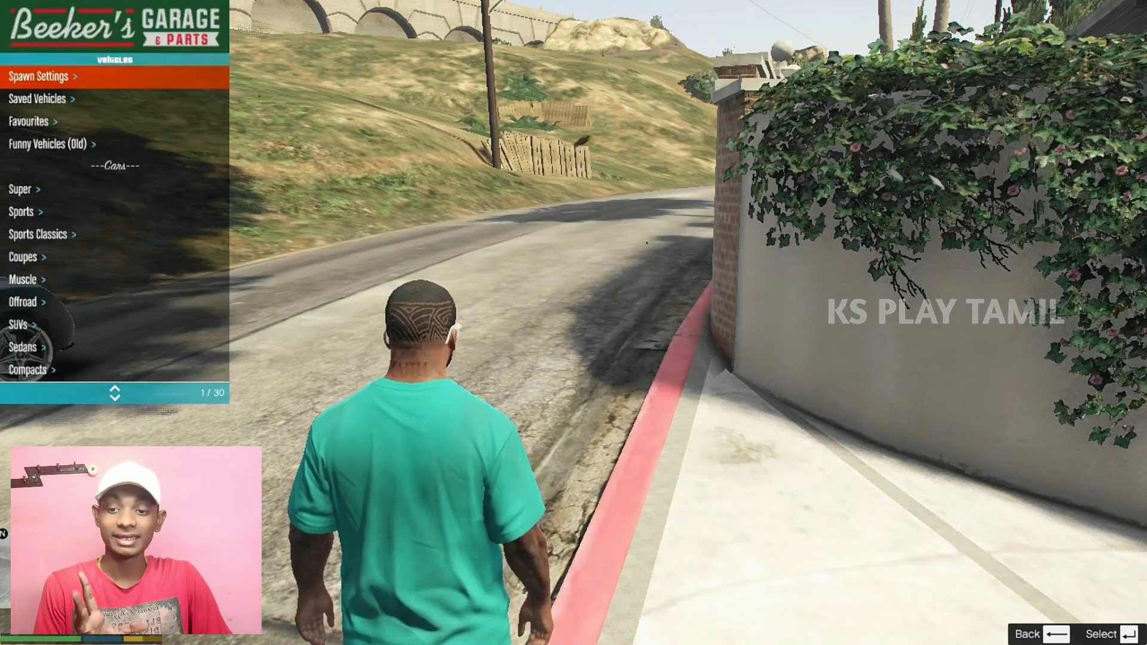
key("Up")
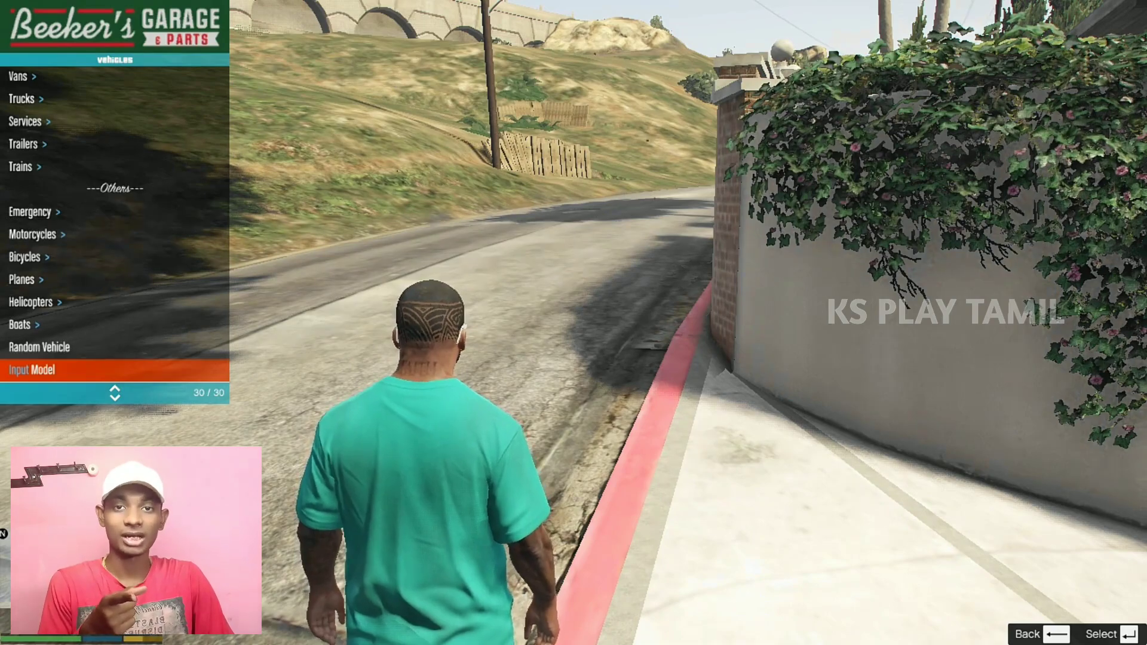
key("Return")
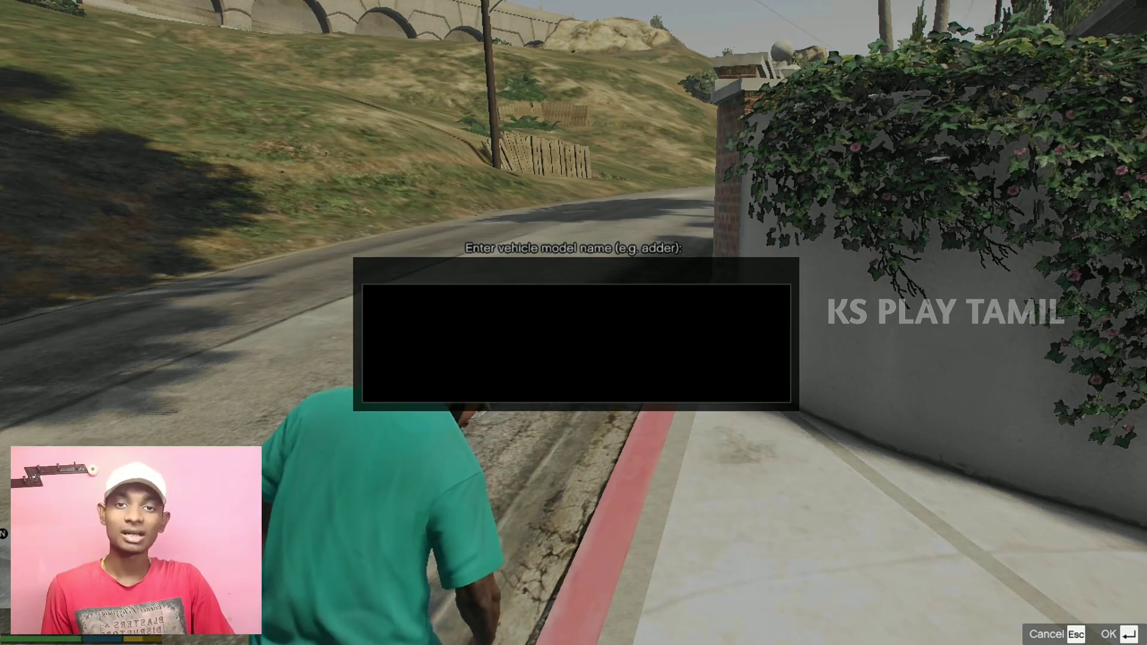
type("lp770")
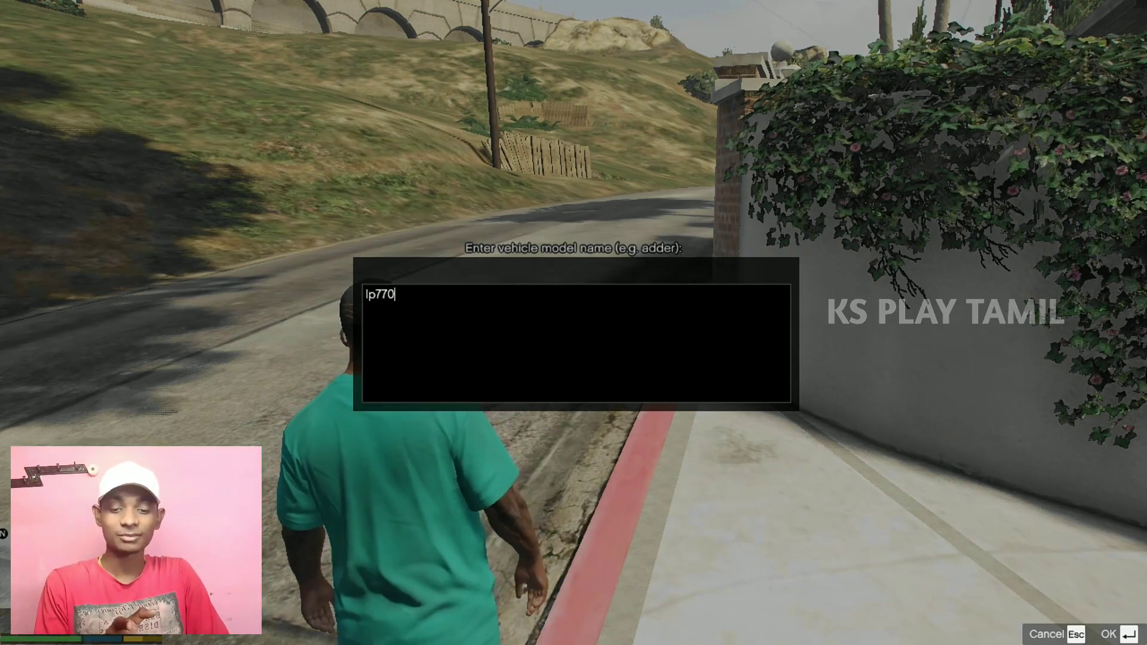
key("Return")
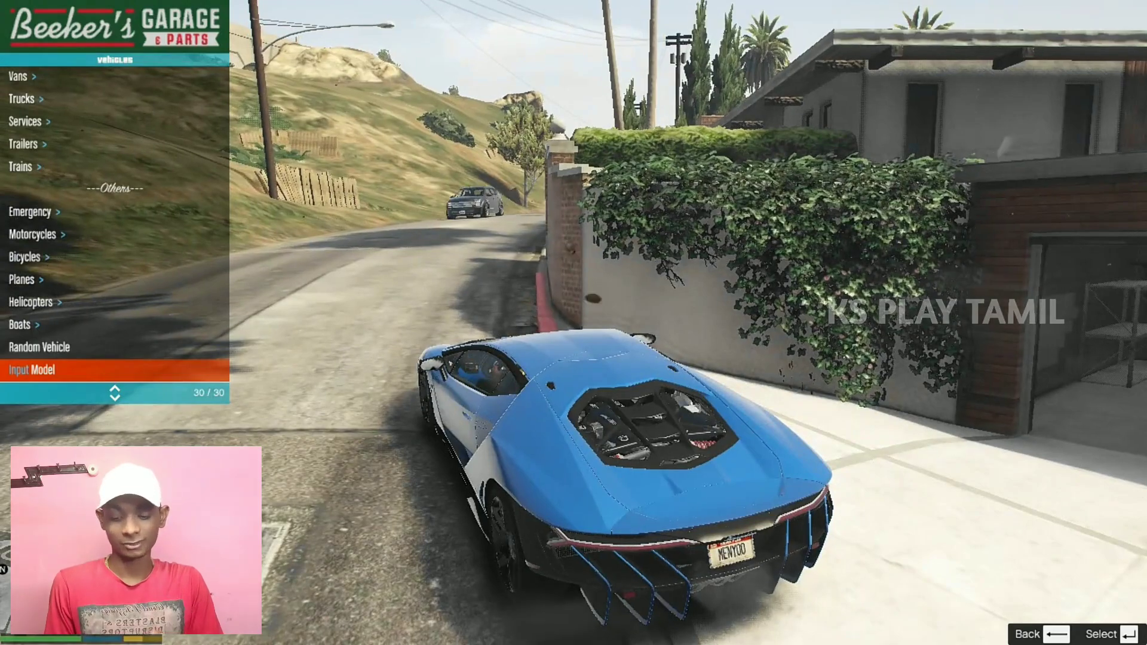
Step: Spawn urus2018 through Menyoo's Input Model, then back out to close the trainer
key("Return")
type("urus2018")
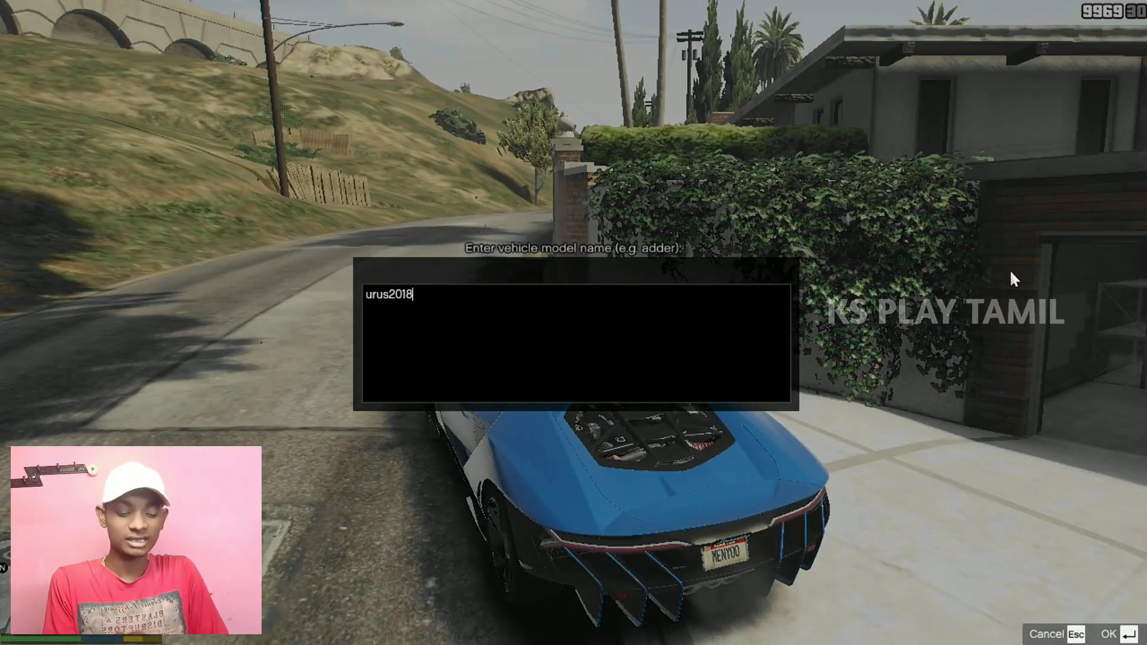
key("Return")
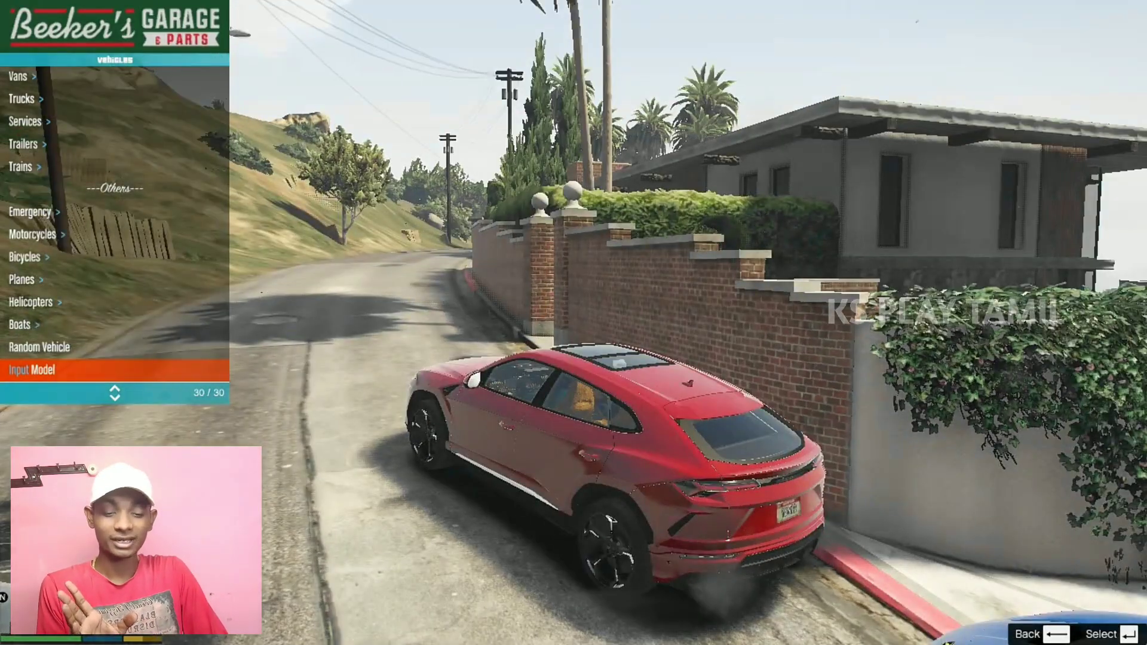
key("BackSpace")
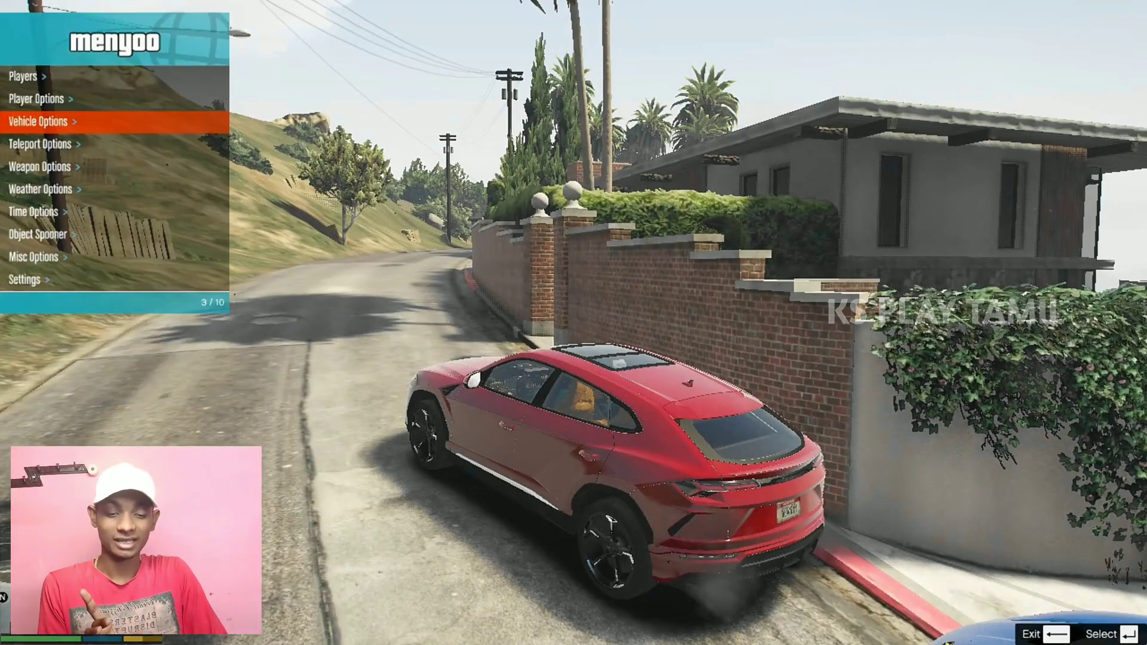
key("BackSpace")
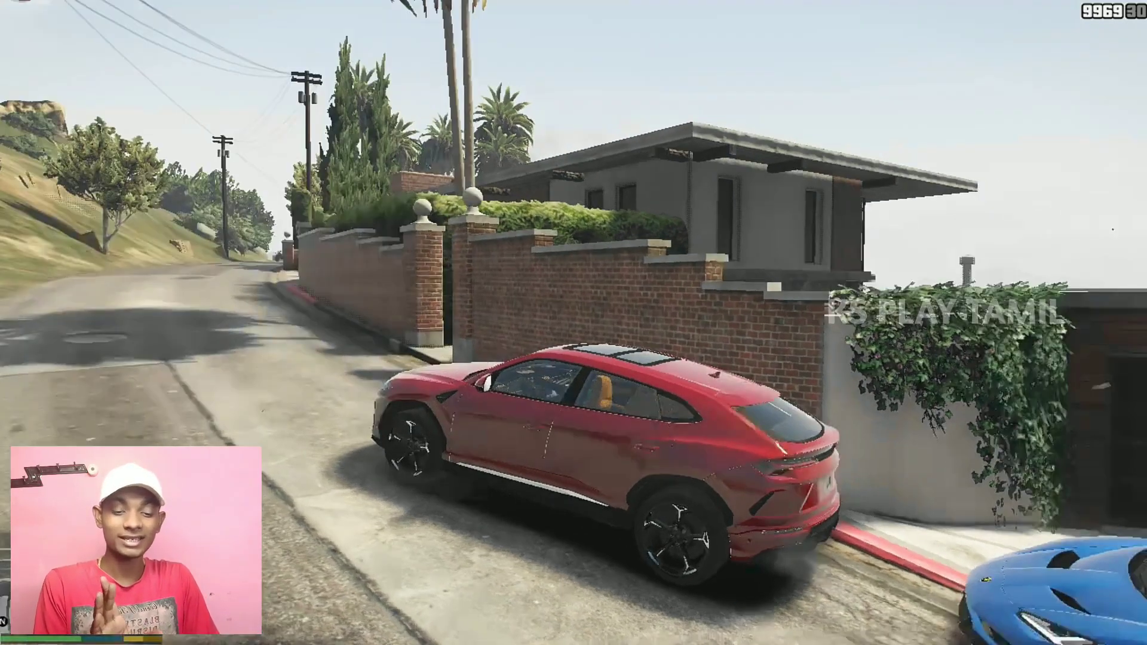